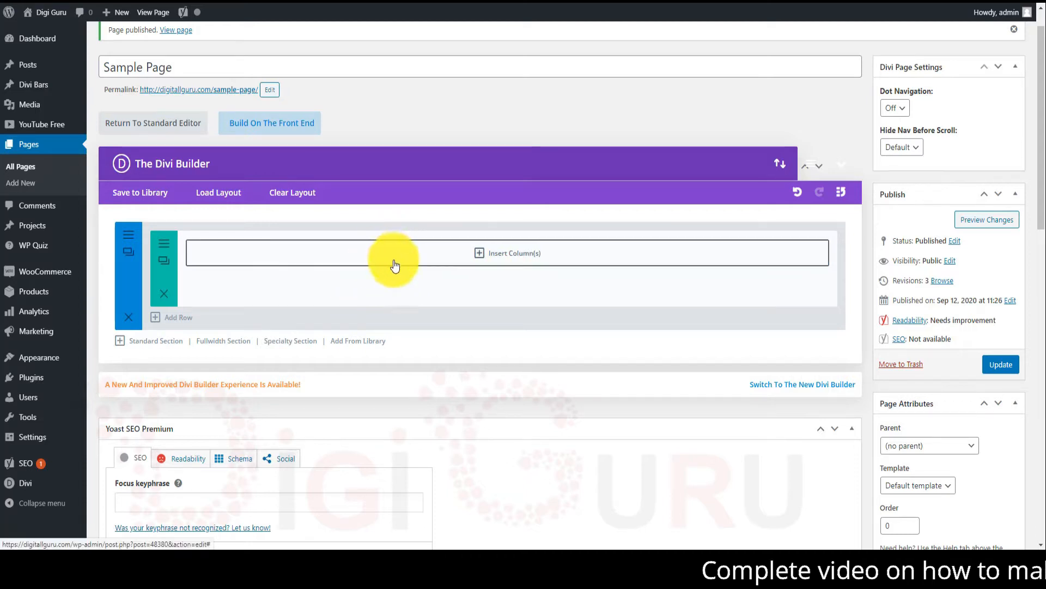
Insert a single full-width column in the empty row and add an Accordion module to it
left_click(479, 255)
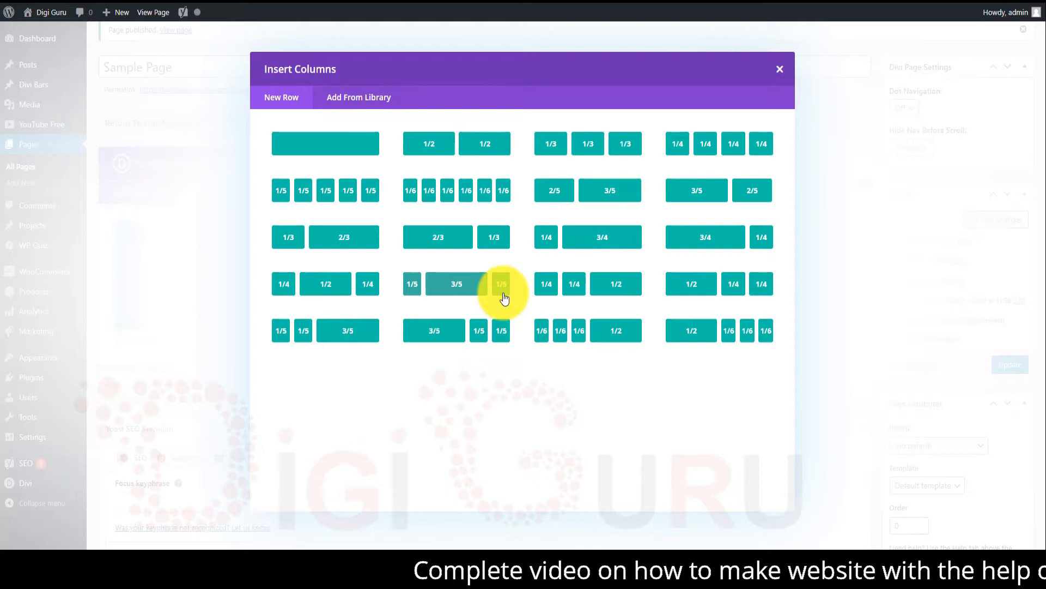
left_click(351, 156)
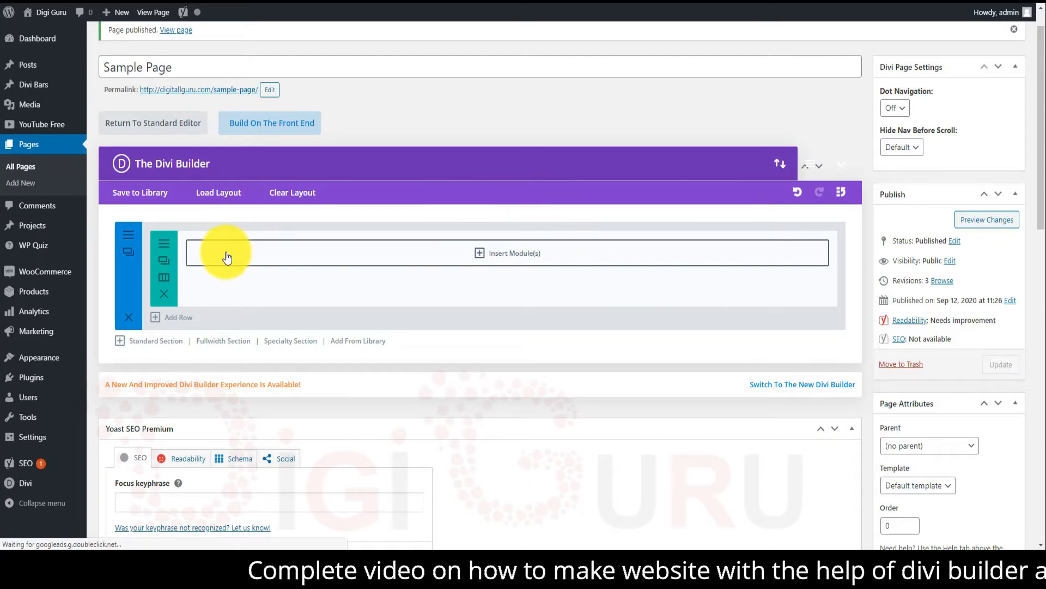
left_click(498, 256)
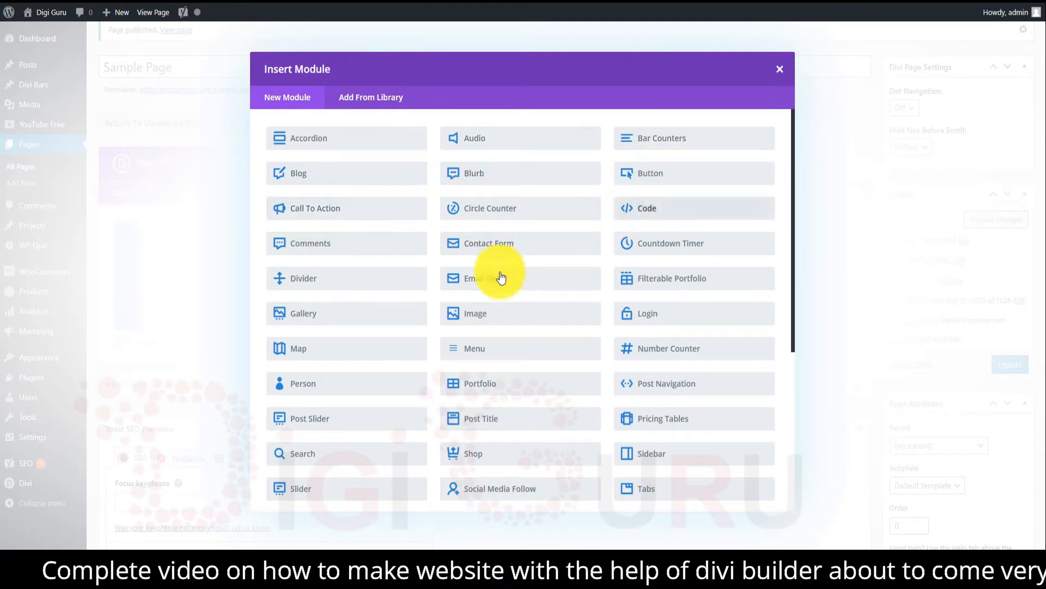
scroll(571, 377, "down", 3)
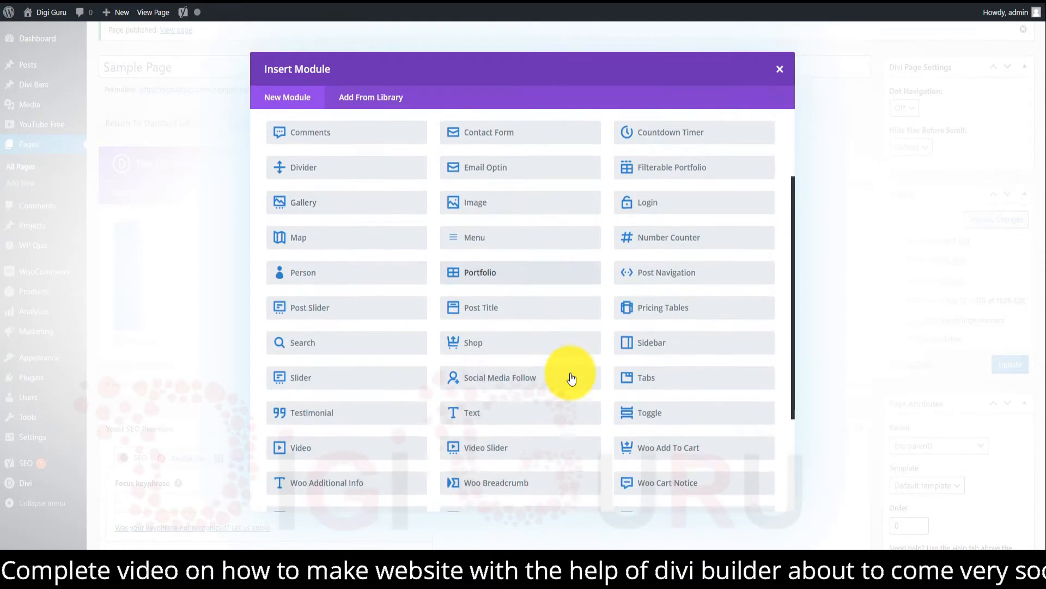
scroll(571, 378, "up", 3)
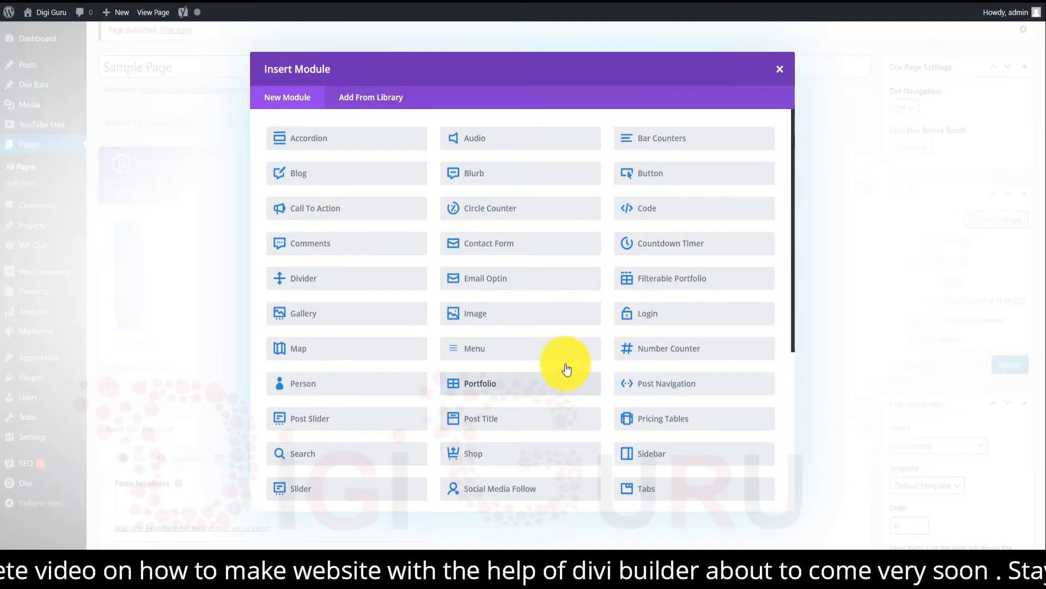
left_click(344, 146)
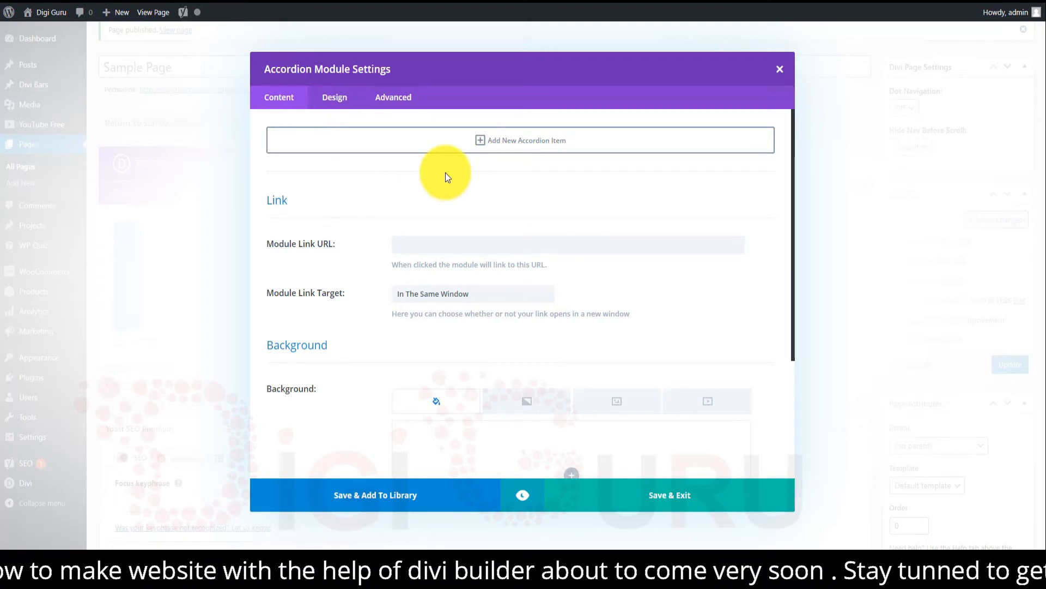
Add a new accordion item with the title "Sample Title" and the body "Sample body text"
left_click(505, 146)
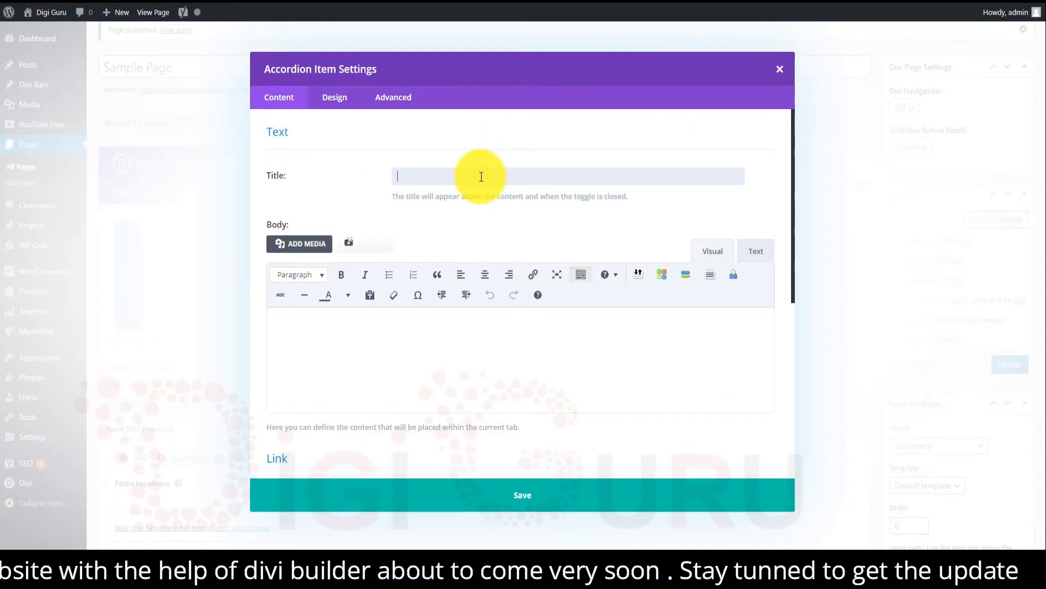
type("Sample Title")
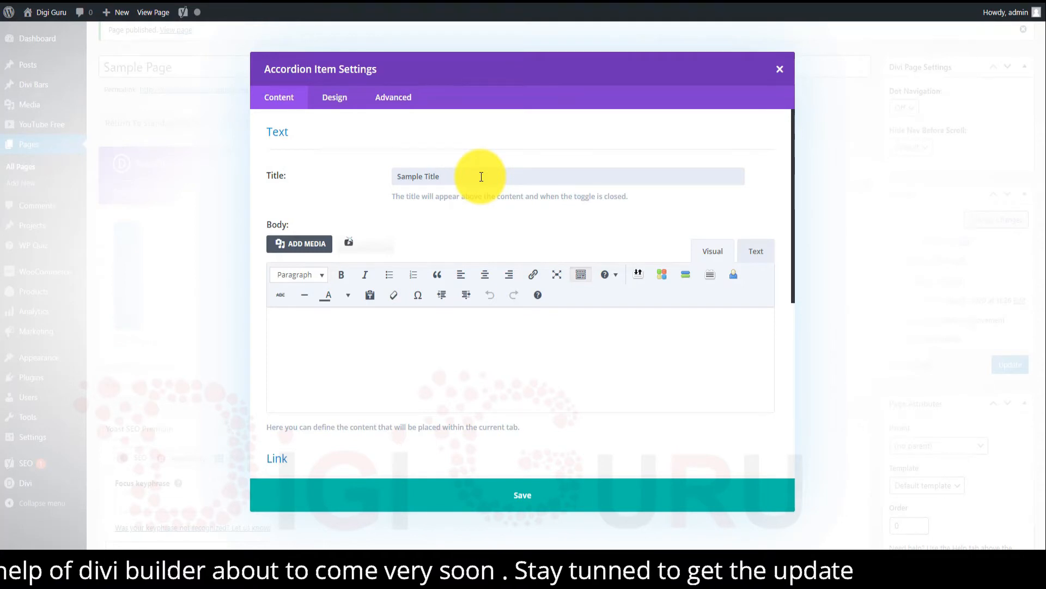
left_click(412, 335)
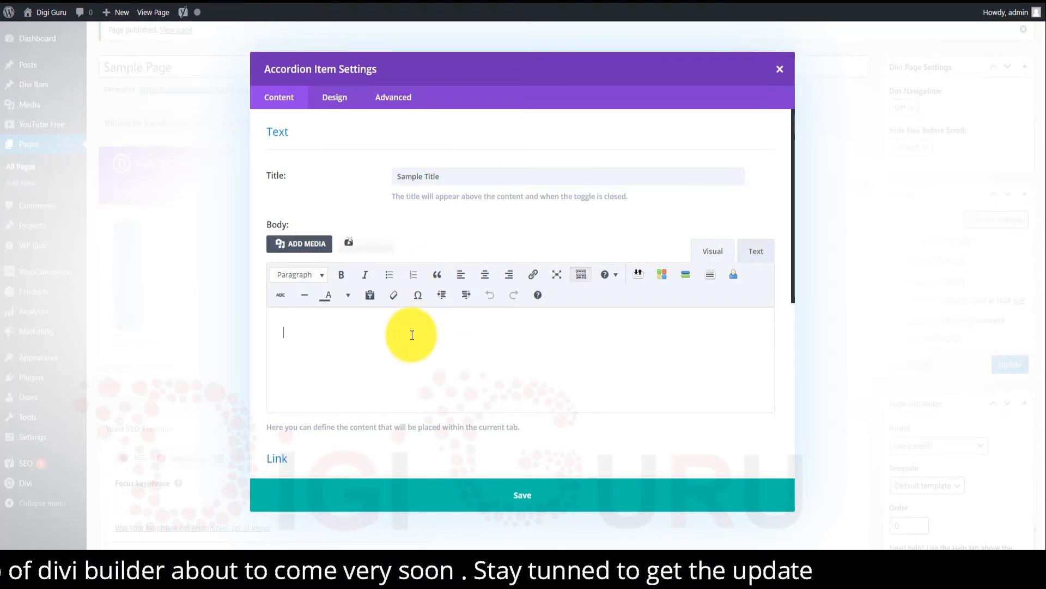
type("SAmple body")
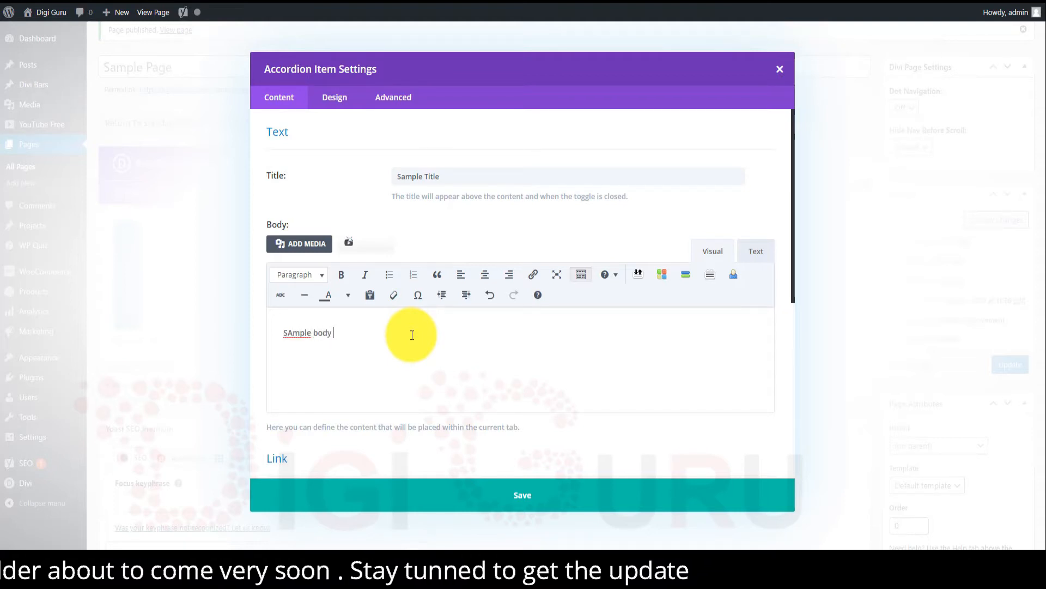
type(" text")
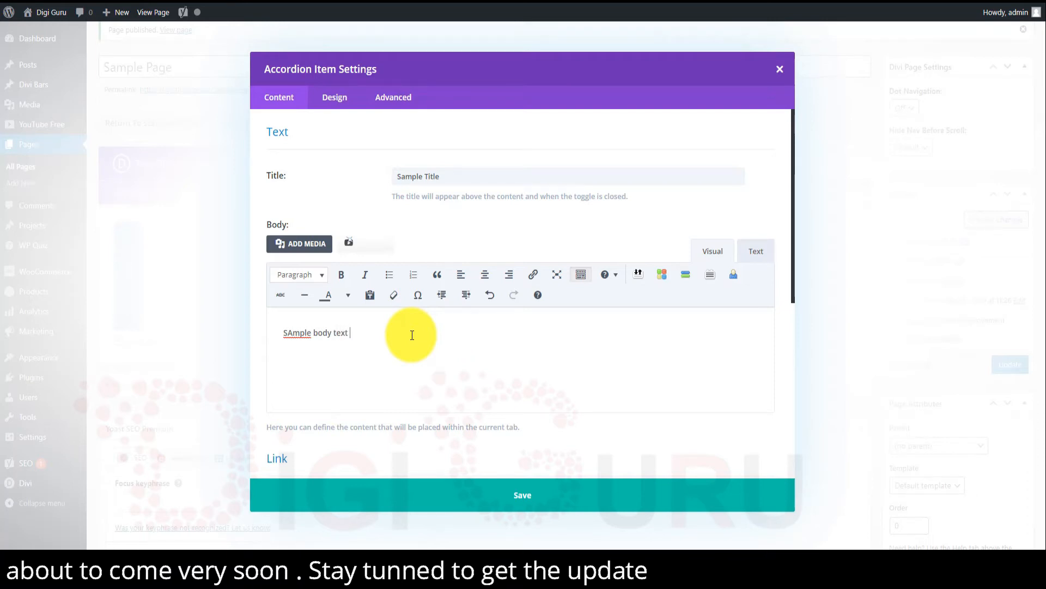
right_click(298, 334)
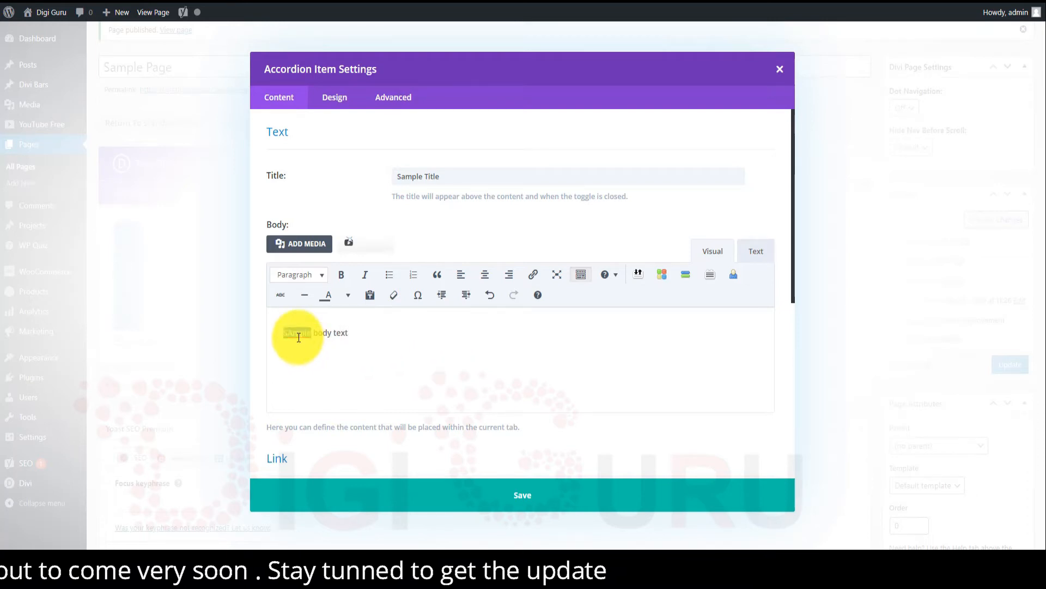
left_click(373, 118)
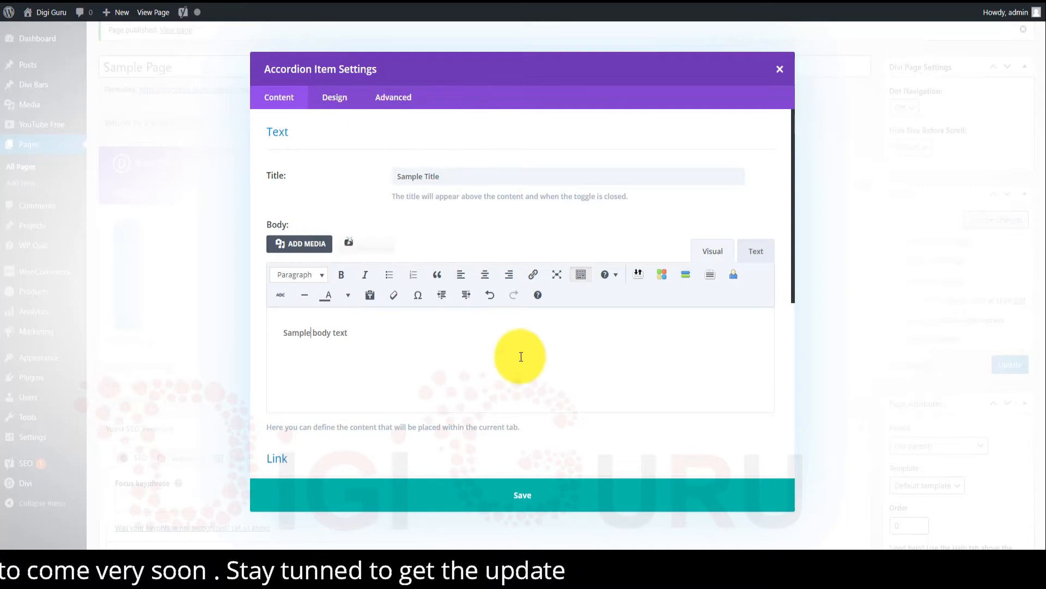
Set the accordion item's module link URL to google.com and its link target to In The New Tab
scroll(521, 357, "down", 2)
scroll(521, 356, "down", 5)
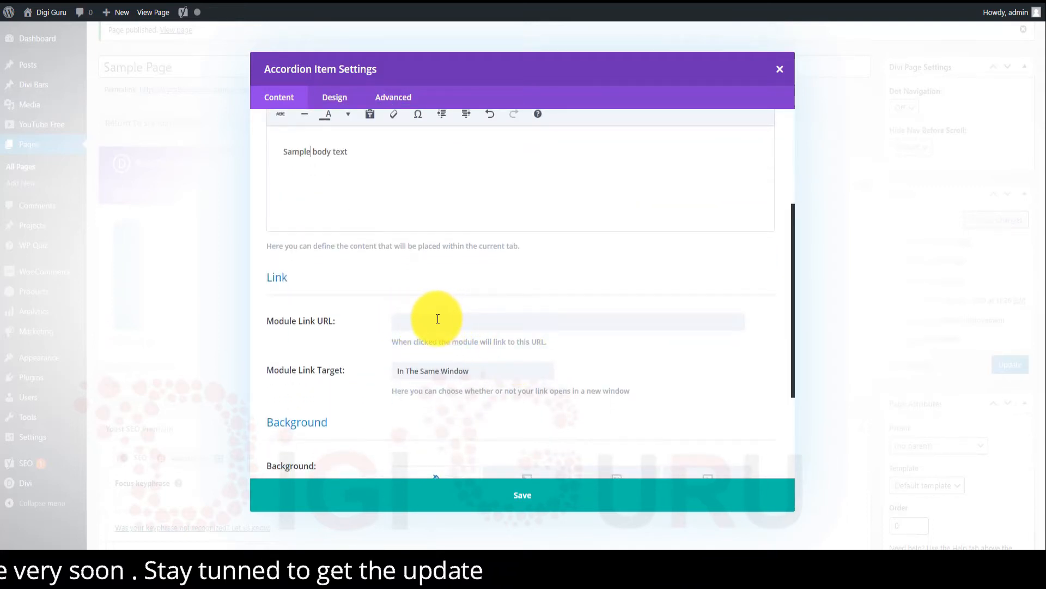
scroll(437, 315, "up", 3)
scroll(437, 319, "up", 3)
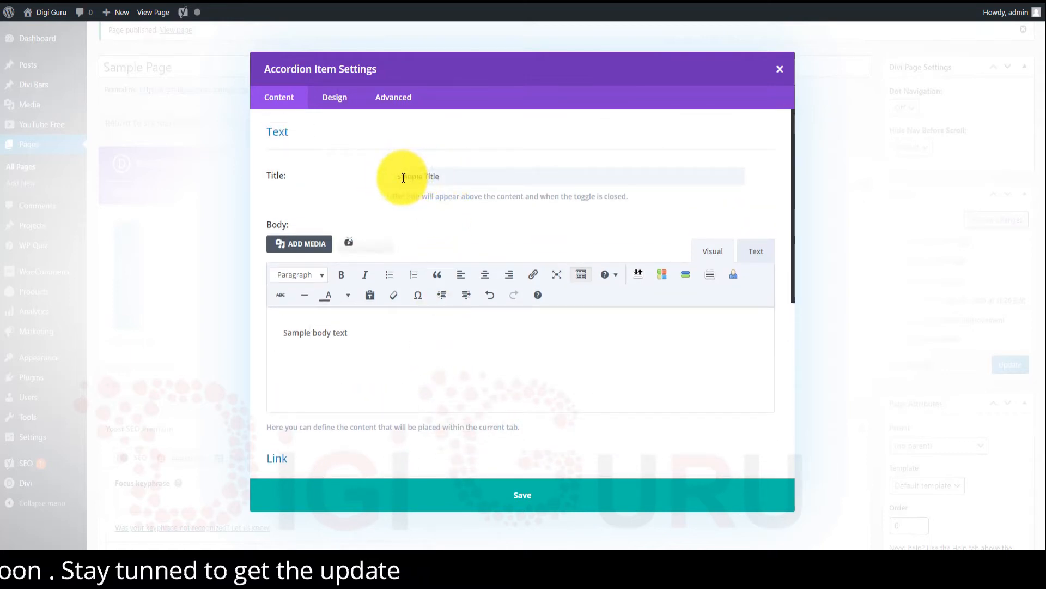
scroll(448, 217, "down", 4)
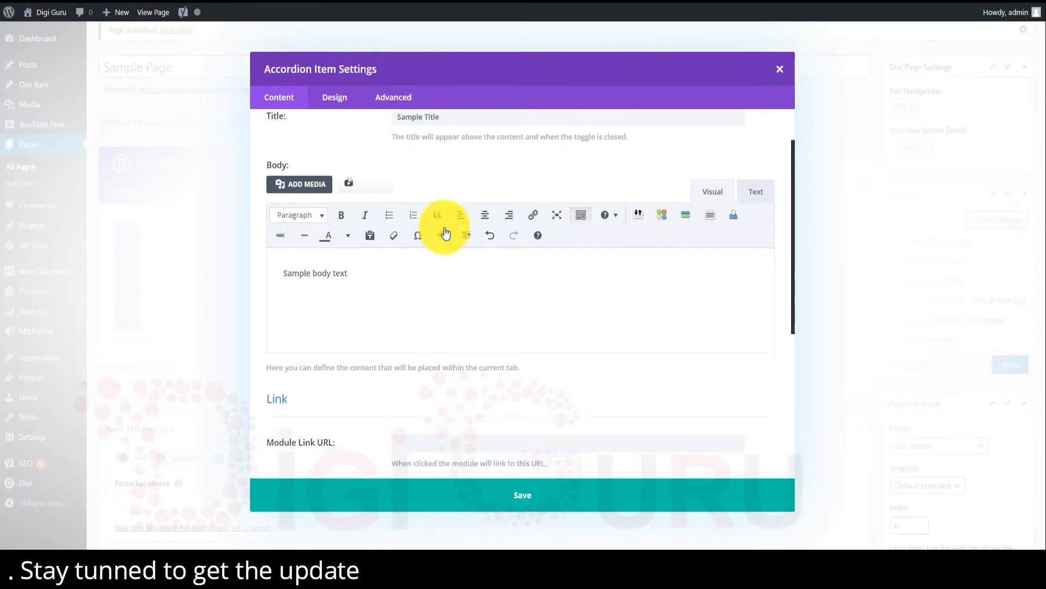
scroll(445, 232, "down", 2)
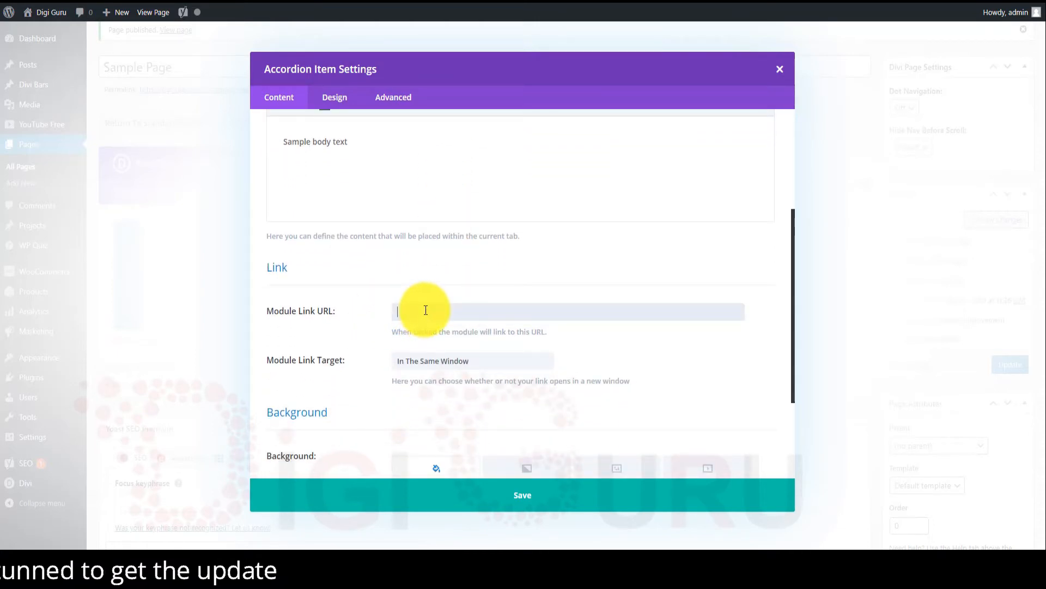
type("google.com")
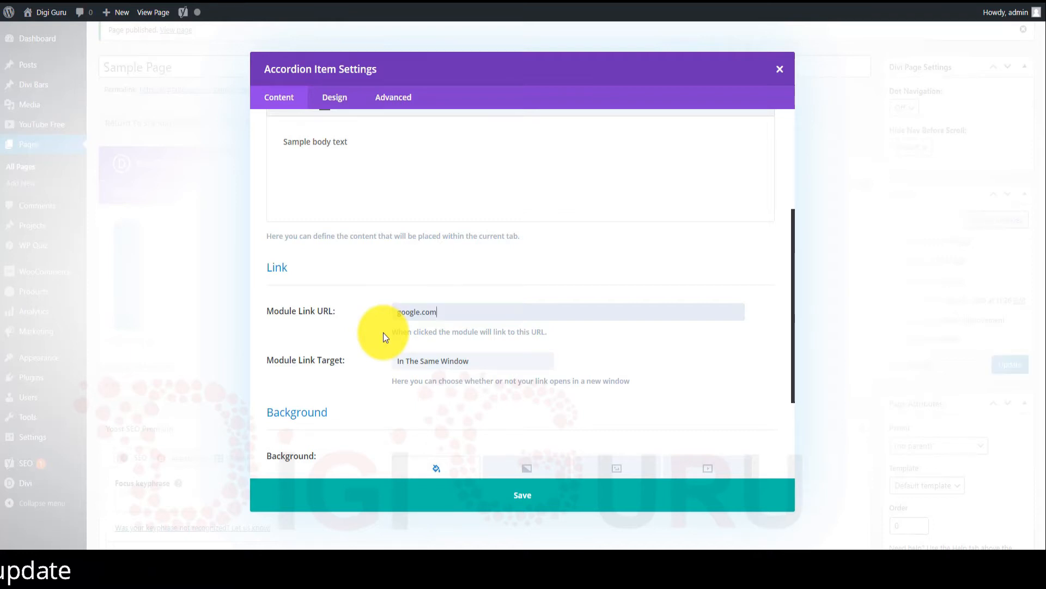
scroll(383, 333, "down", 1)
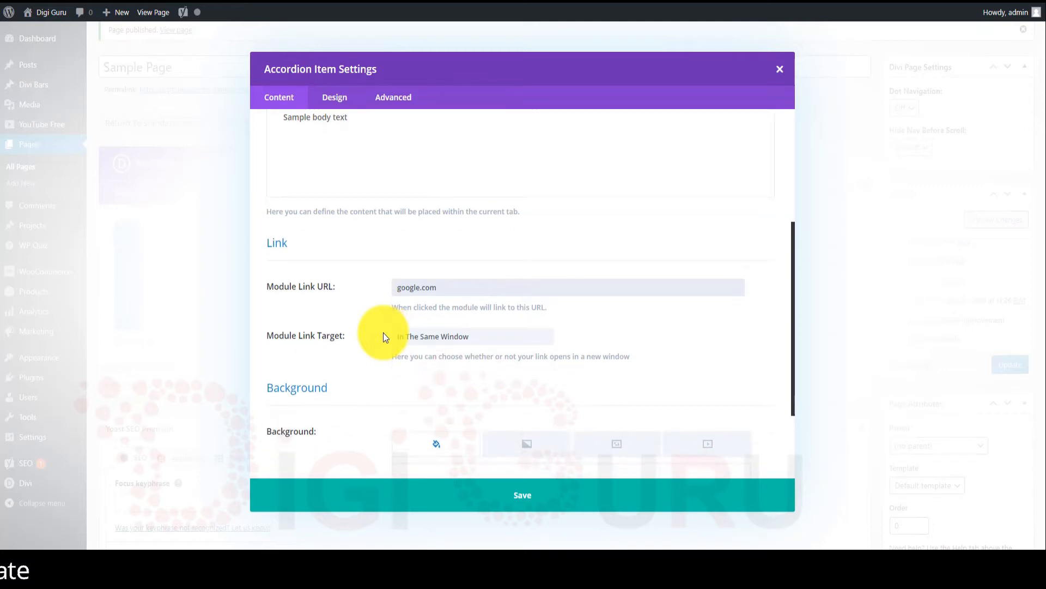
left_click(505, 341)
left_click(472, 365)
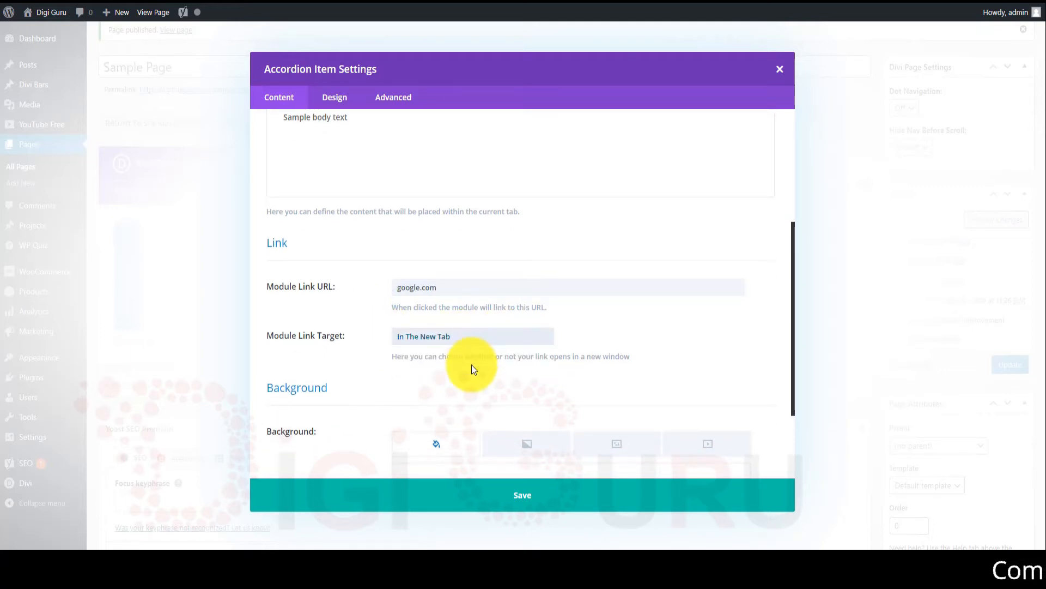
Give the accordion item a light yellow background colour, #edef5d, with 0.29 opacity
scroll(564, 380, "down", 3)
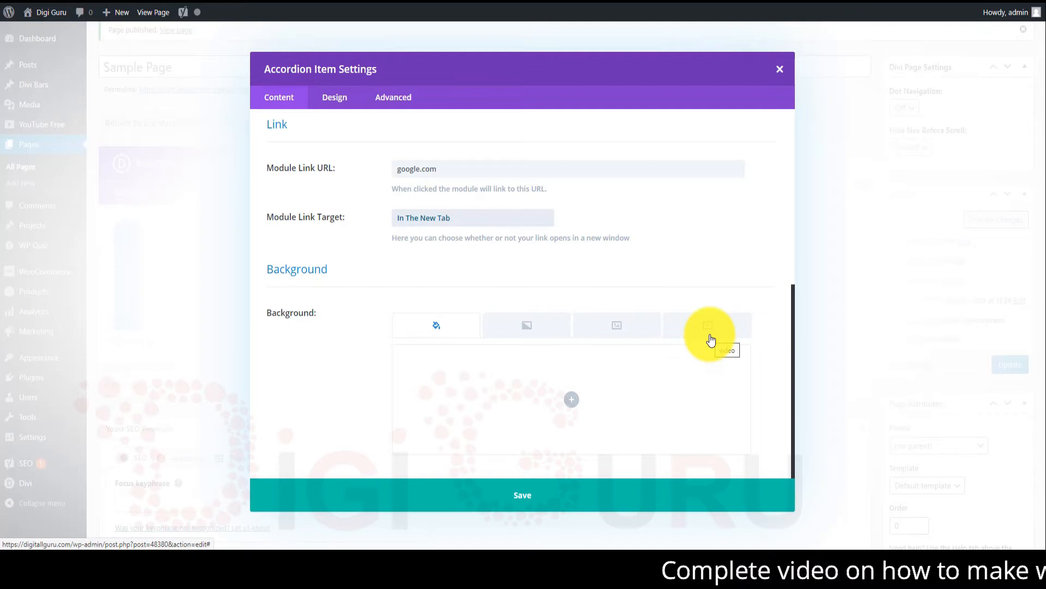
left_click(575, 402)
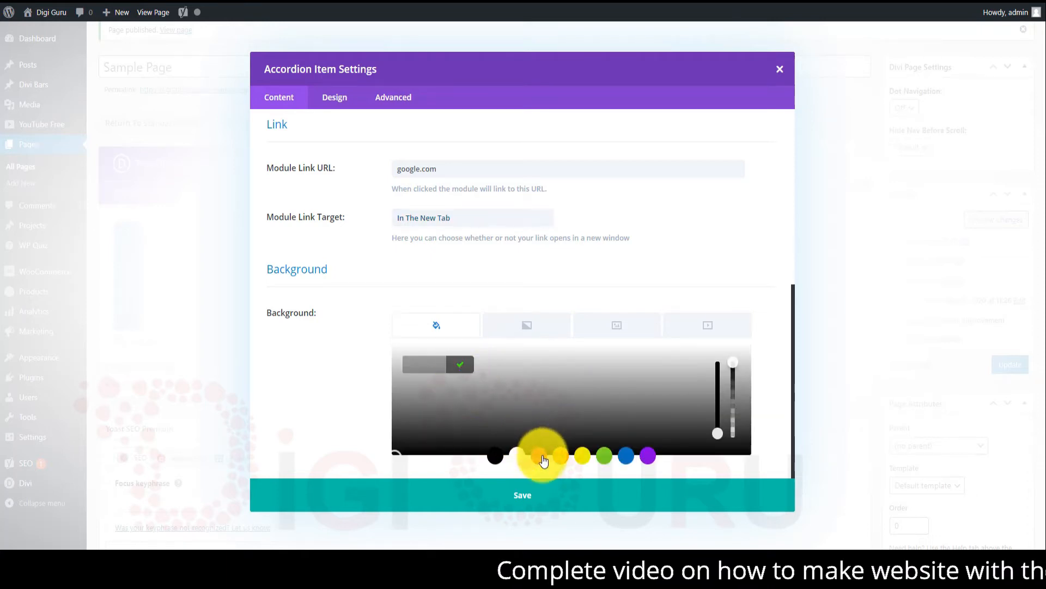
left_click(589, 460)
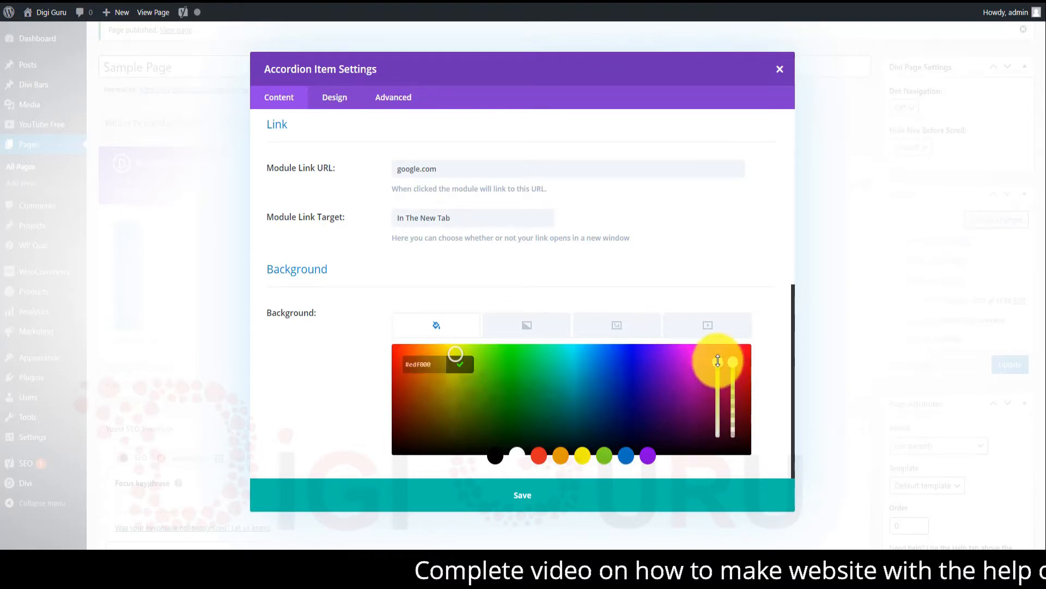
left_click_drag(719, 368, 717, 397)
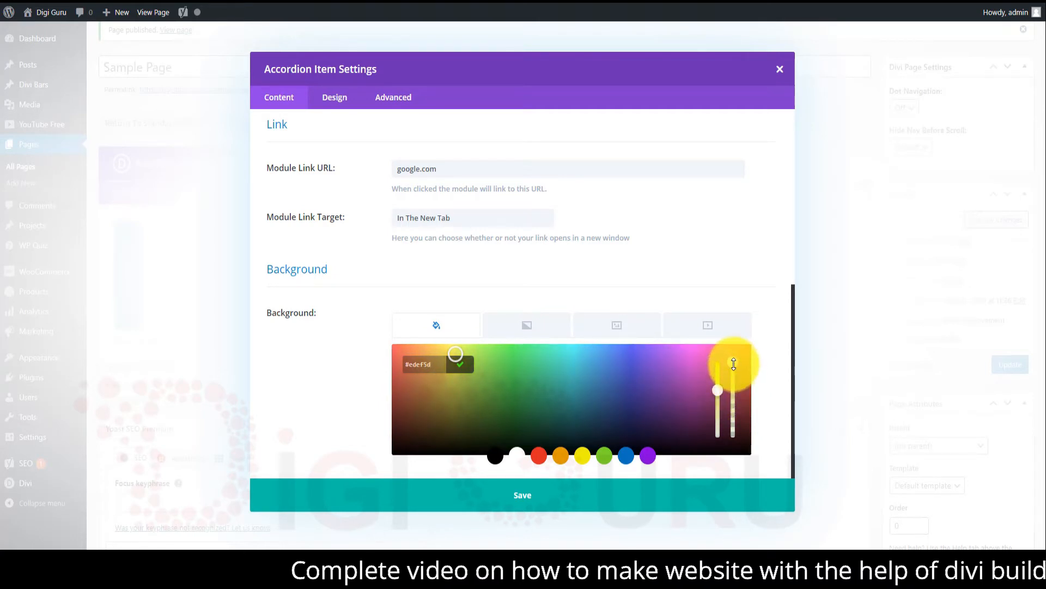
left_click_drag(734, 371, 734, 421)
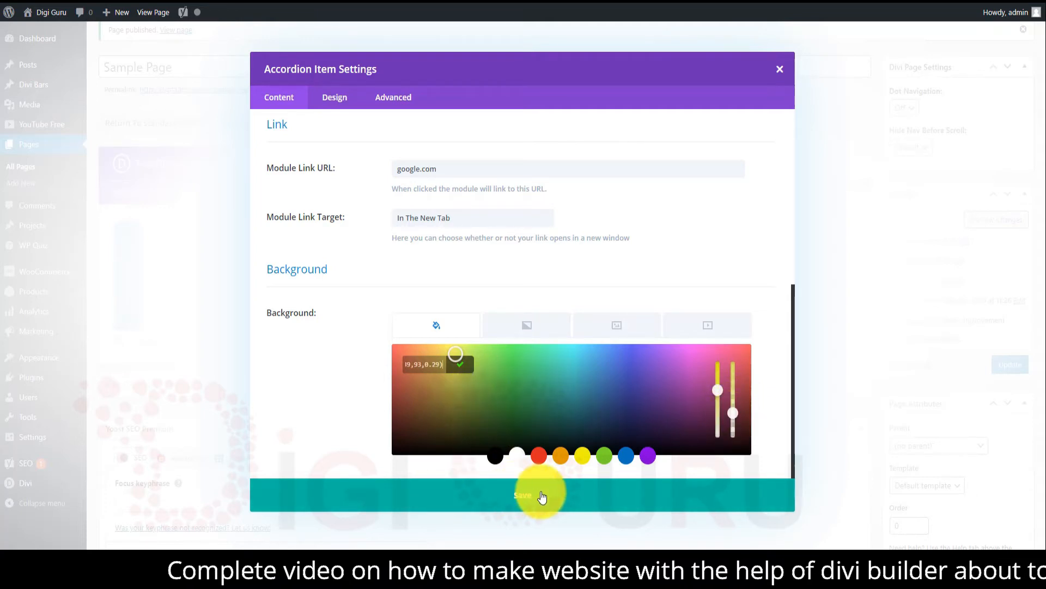
left_click(330, 352)
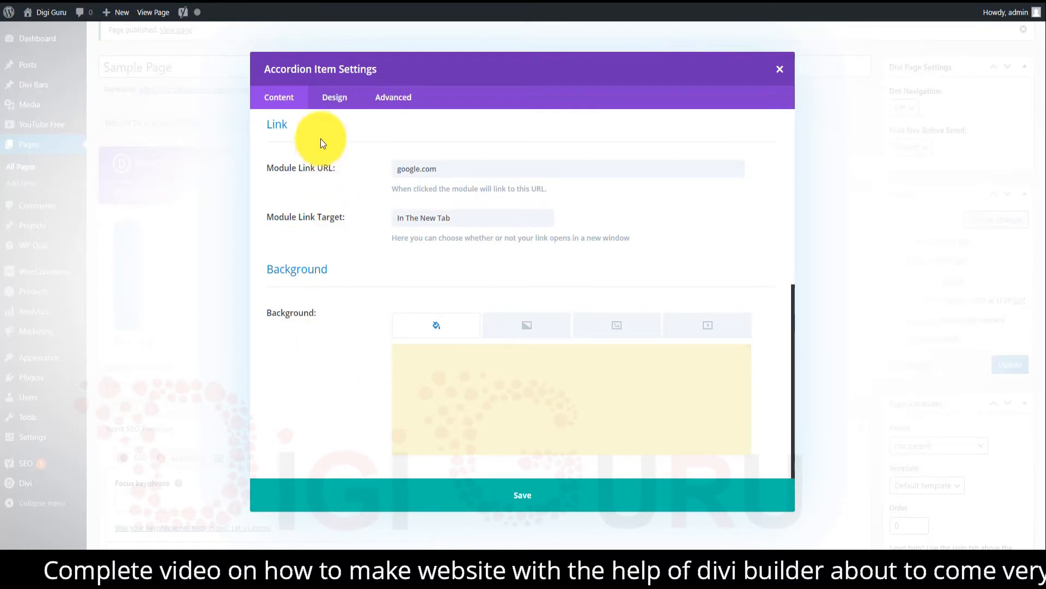
Set the accordion item's toggle icon colour to a desaturated dark purple with 0.58 opacity
left_click(339, 102)
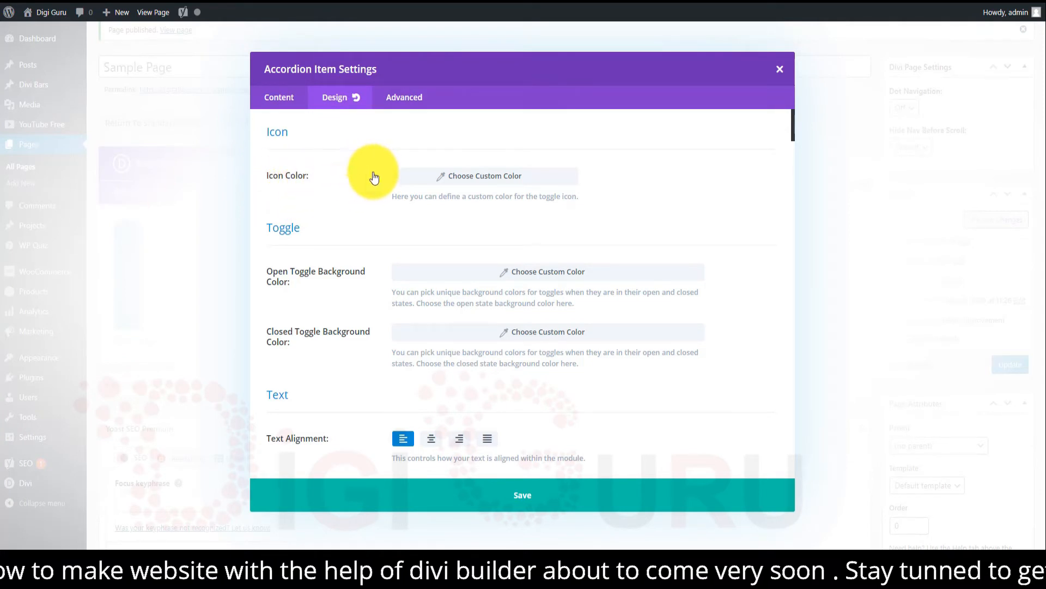
left_click(465, 182)
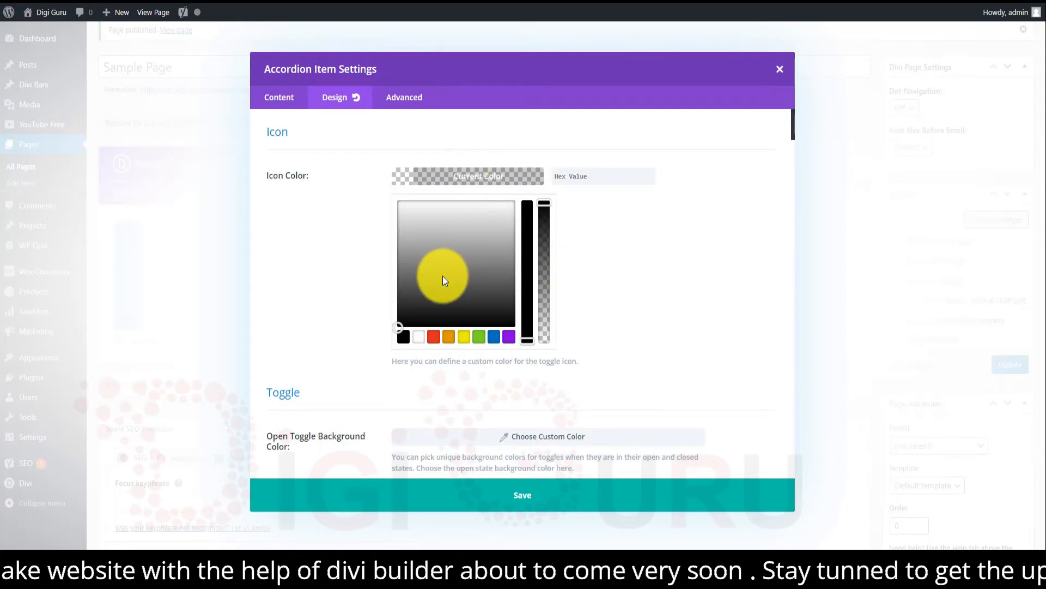
left_click(418, 337)
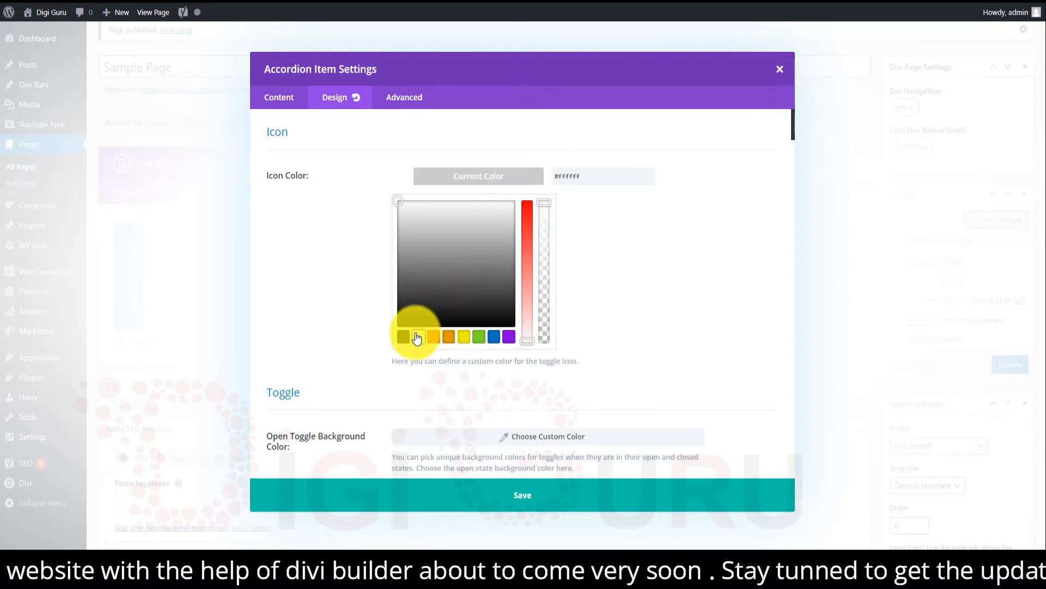
left_click(433, 337)
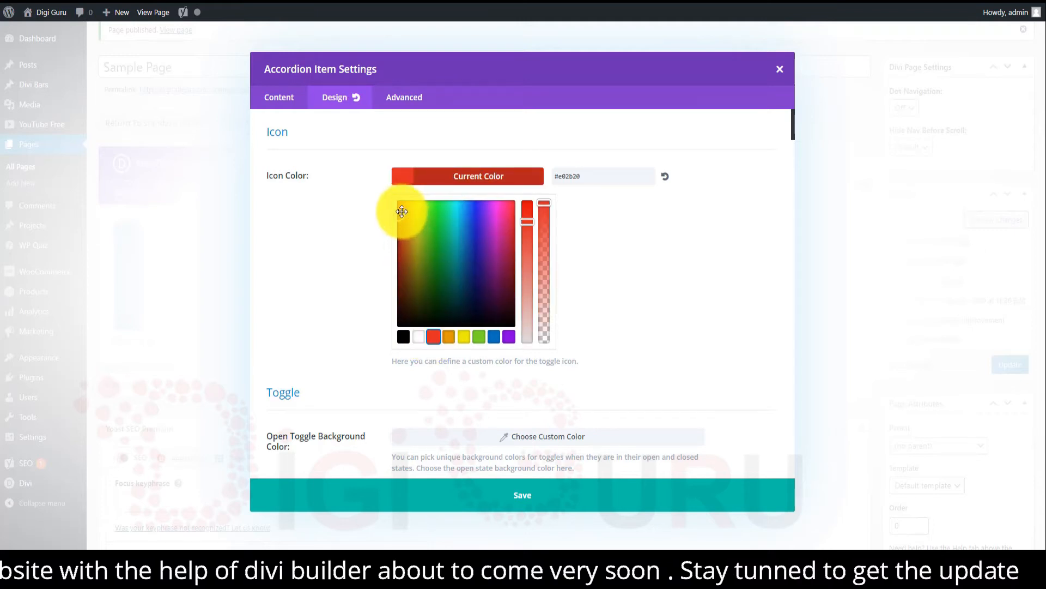
left_click_drag(402, 214, 492, 259)
left_click_drag(545, 207, 547, 260)
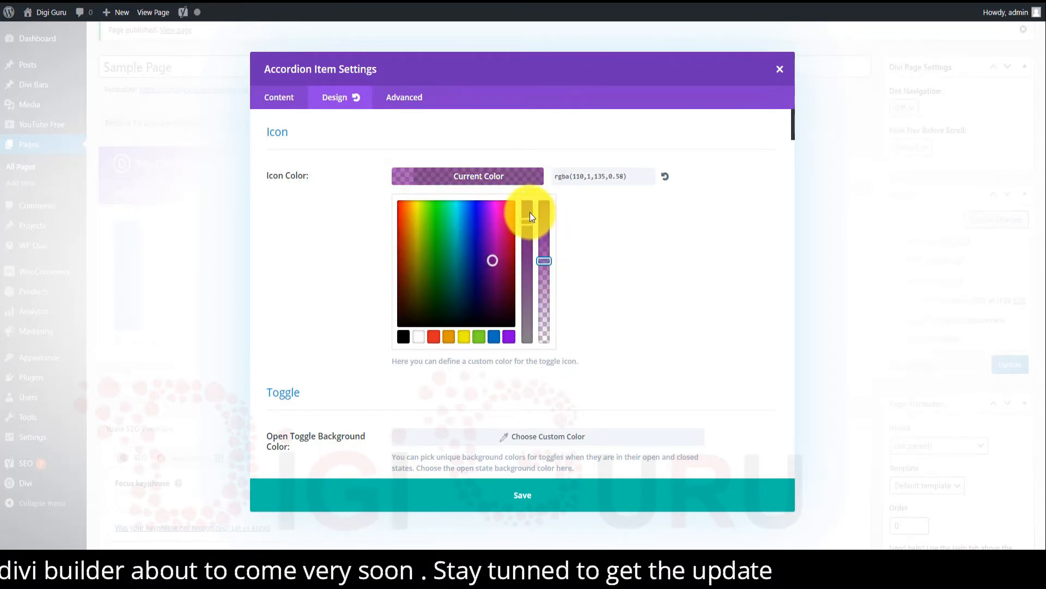
left_click_drag(529, 222, 532, 288)
left_click(335, 285)
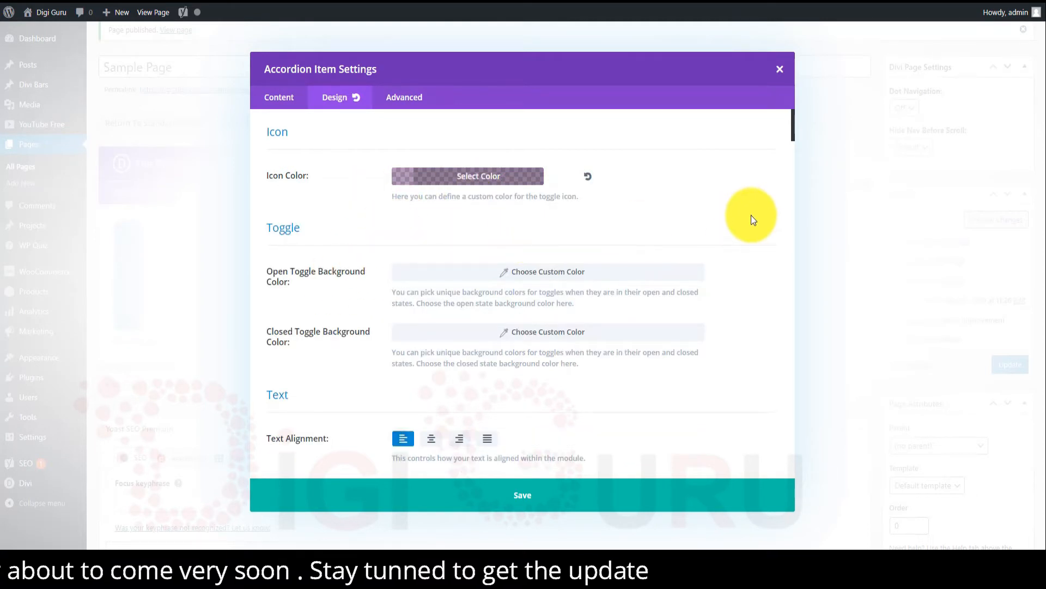
scroll(751, 215, "down", 1)
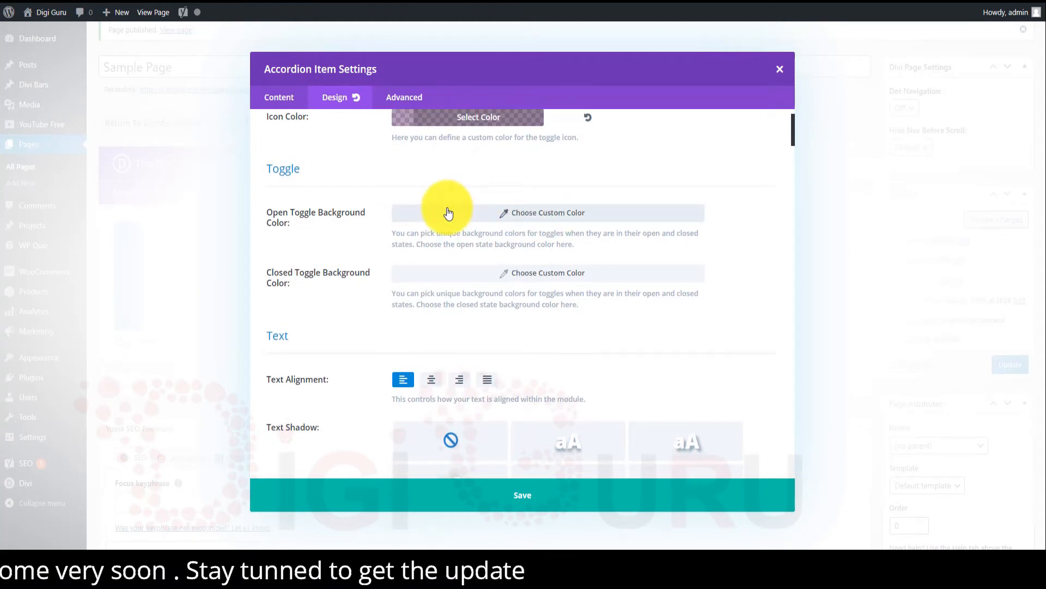
scroll(452, 363, "down", 6)
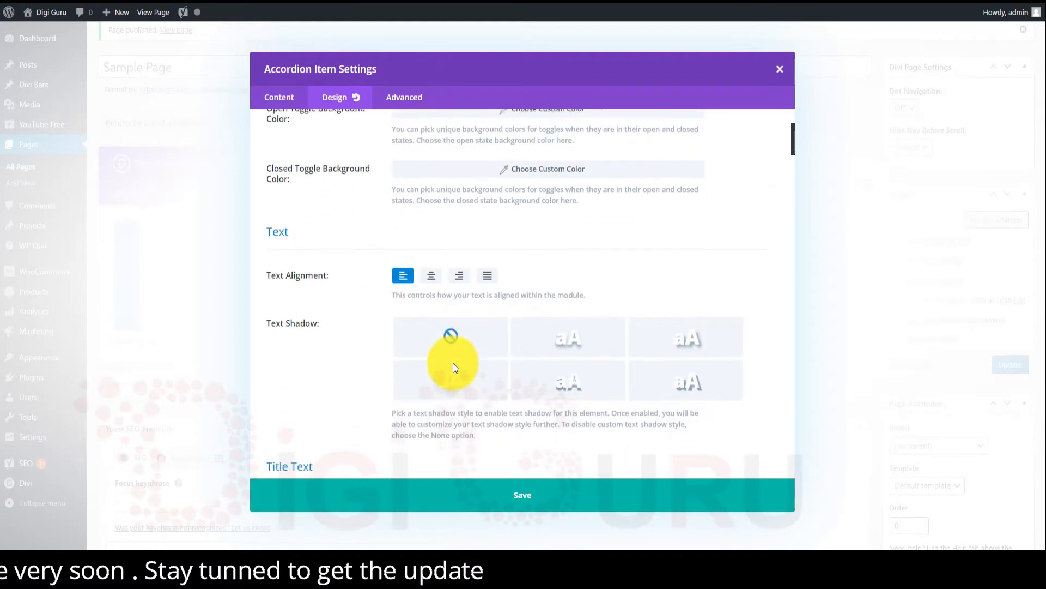
scroll(453, 363, "up", 7)
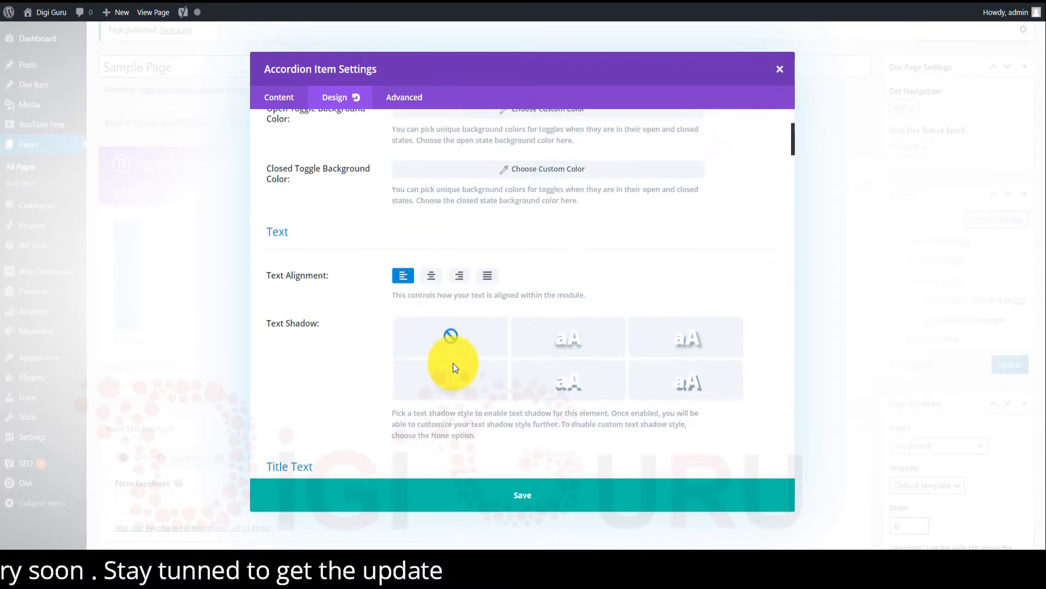
Save the accordion item and its Accordion module, and preview the changes to Sample Page
left_click(280, 99)
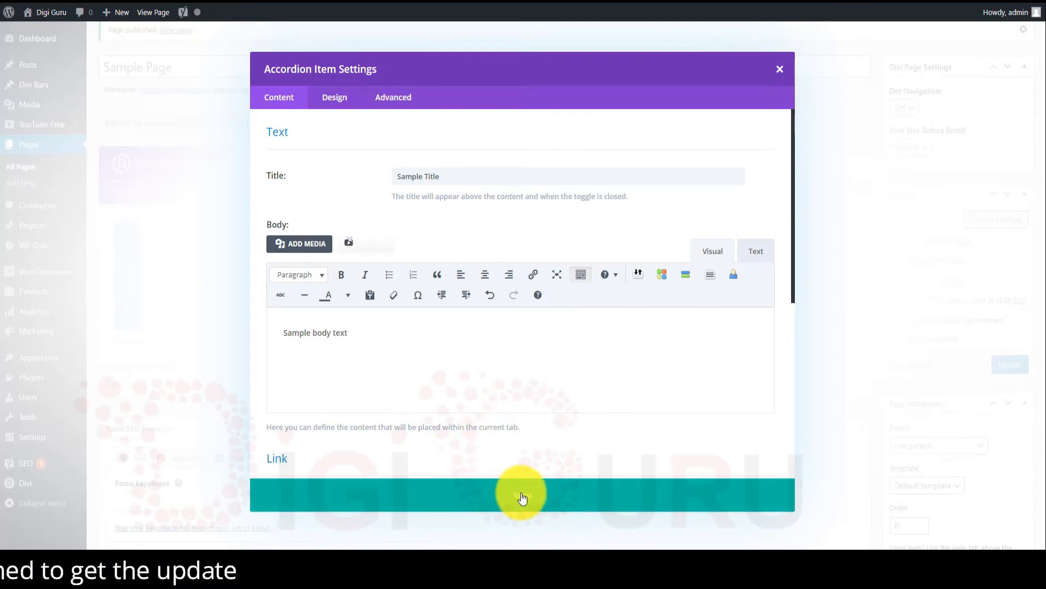
left_click(522, 497)
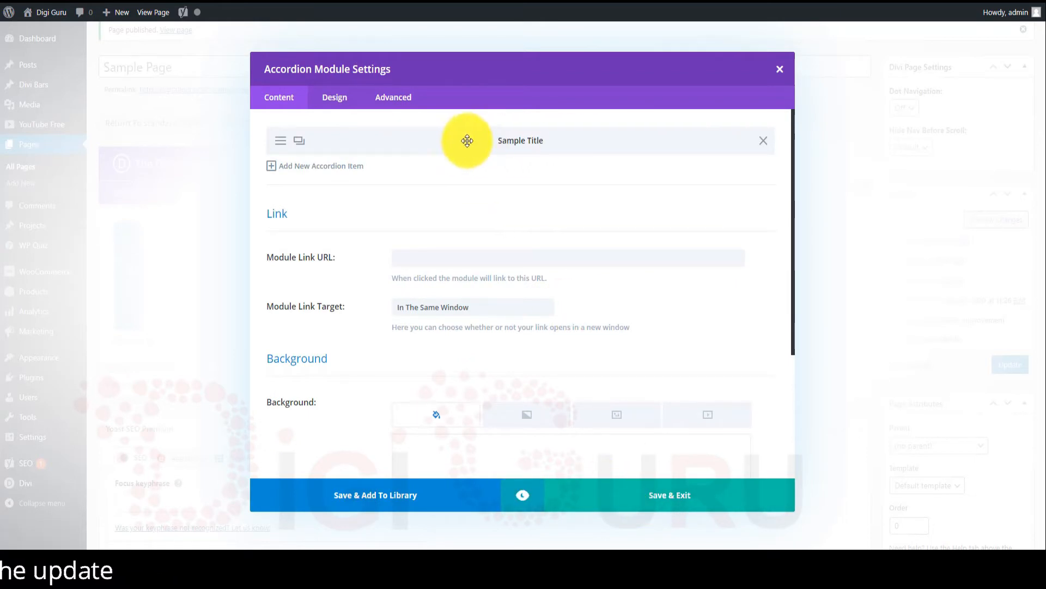
left_click(663, 496)
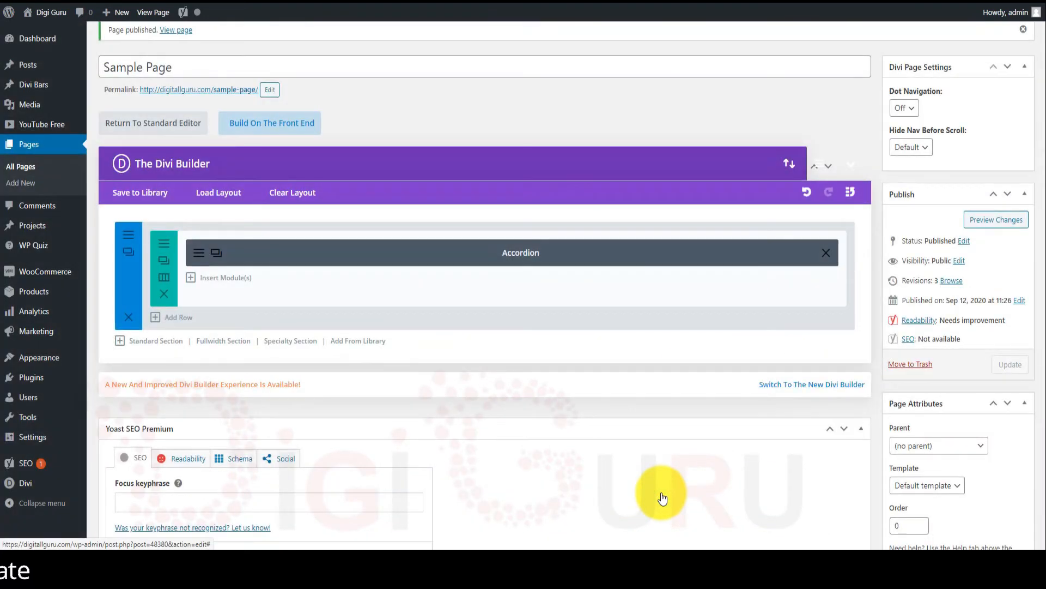
left_click(981, 221)
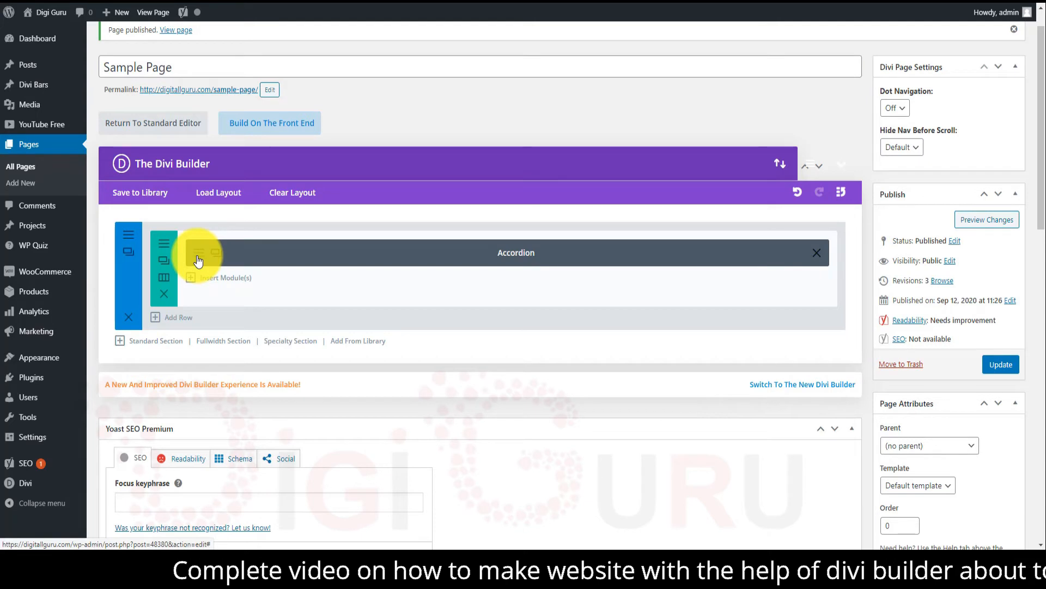
Add another item to the Accordion module with the title "Second Accordian" and the body "sample text"
left_click(198, 258)
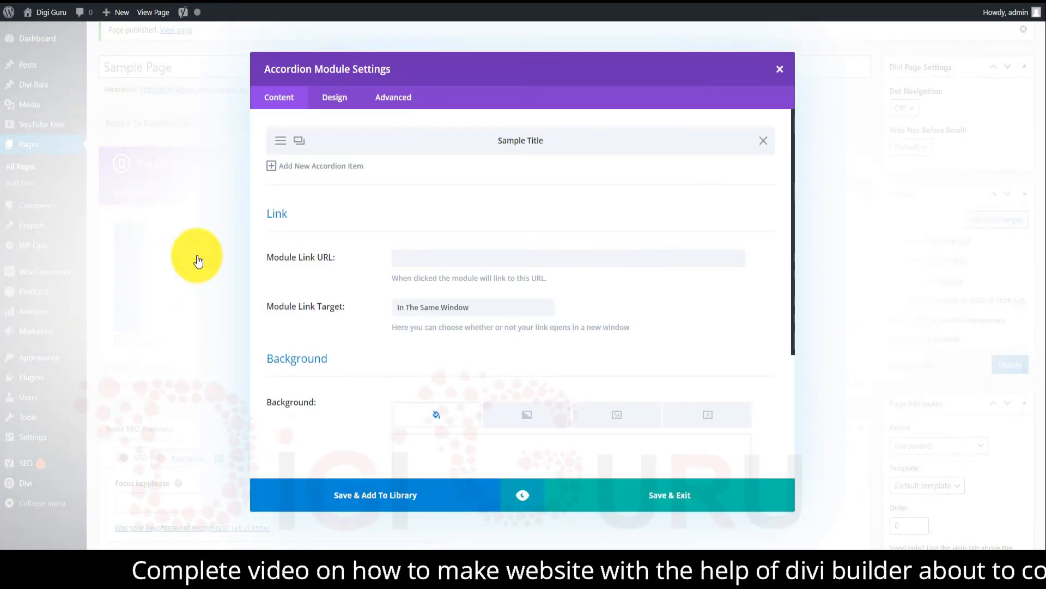
left_click(330, 173)
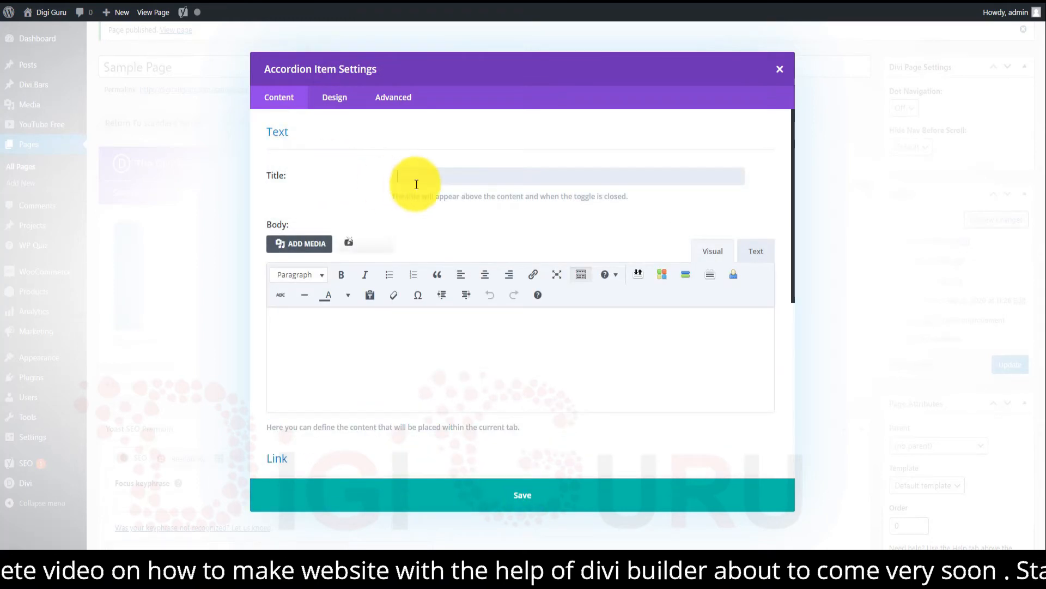
type("Second")
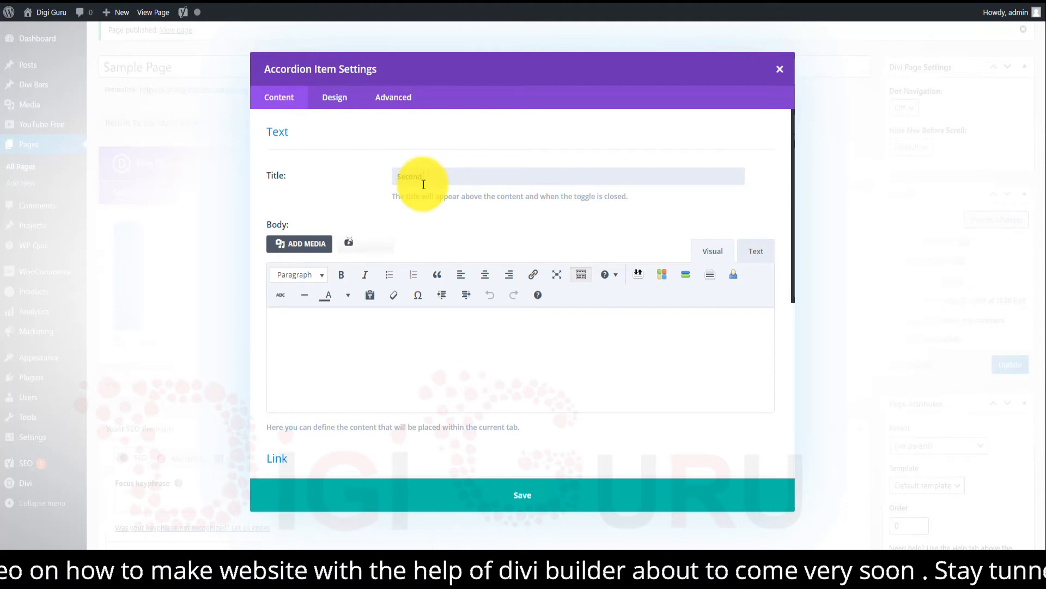
type(" Accordian")
left_click(383, 333)
type("sa")
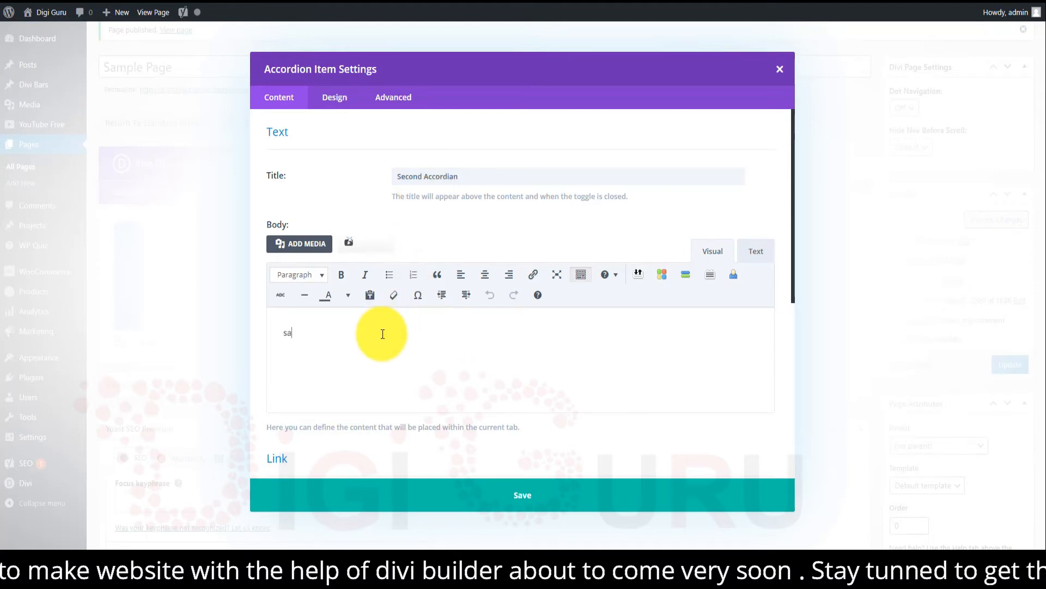
type("mple text")
Repeat the body's "sample text" by copying until it appears four times in a row on one line
key("ctrl+a")
key("ctrl+c")
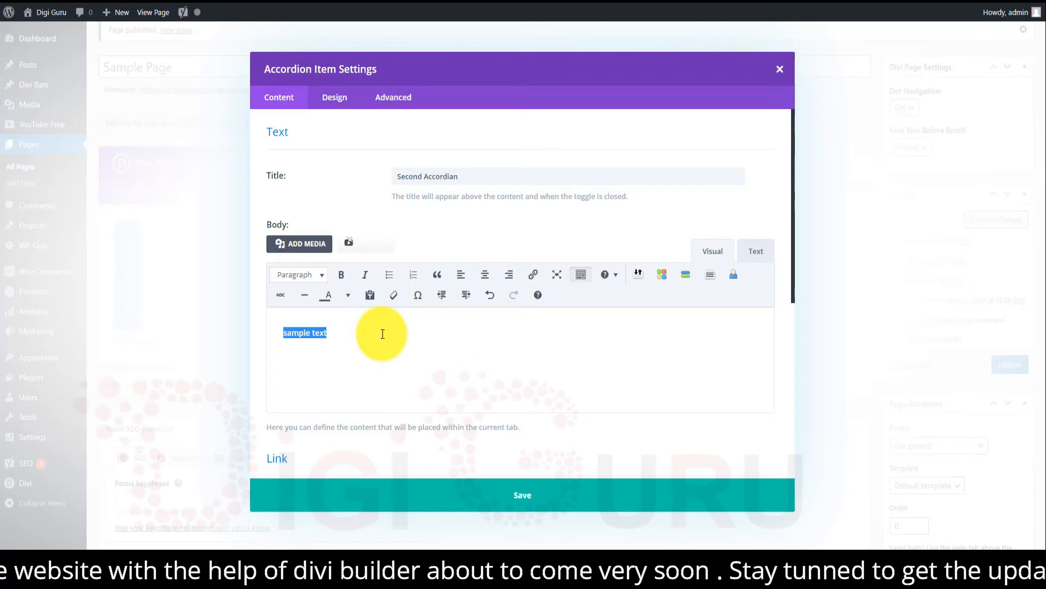
left_click(383, 334)
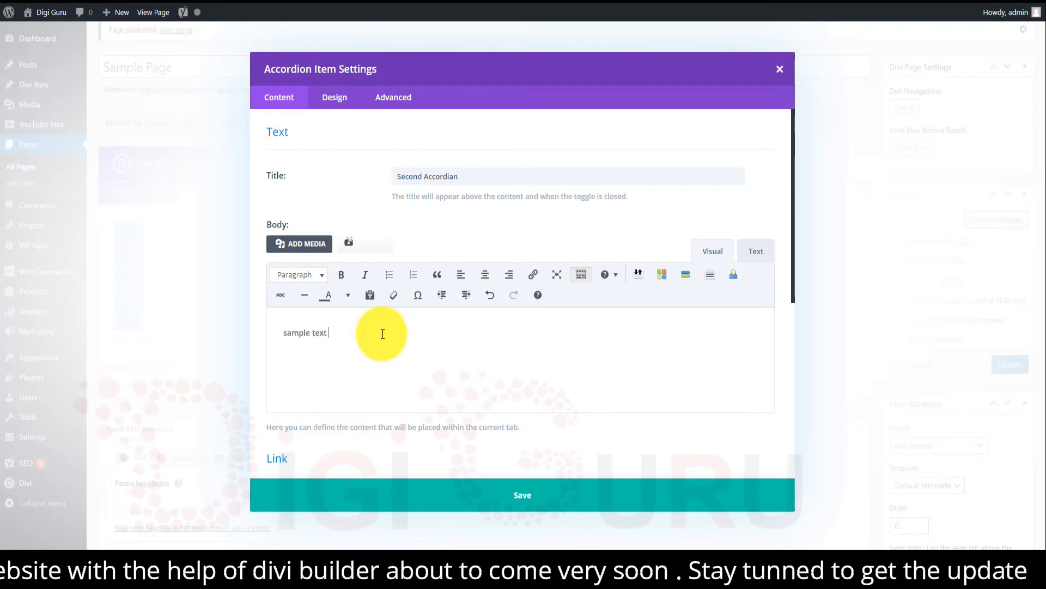
key("Return")
key("ctrl+v")
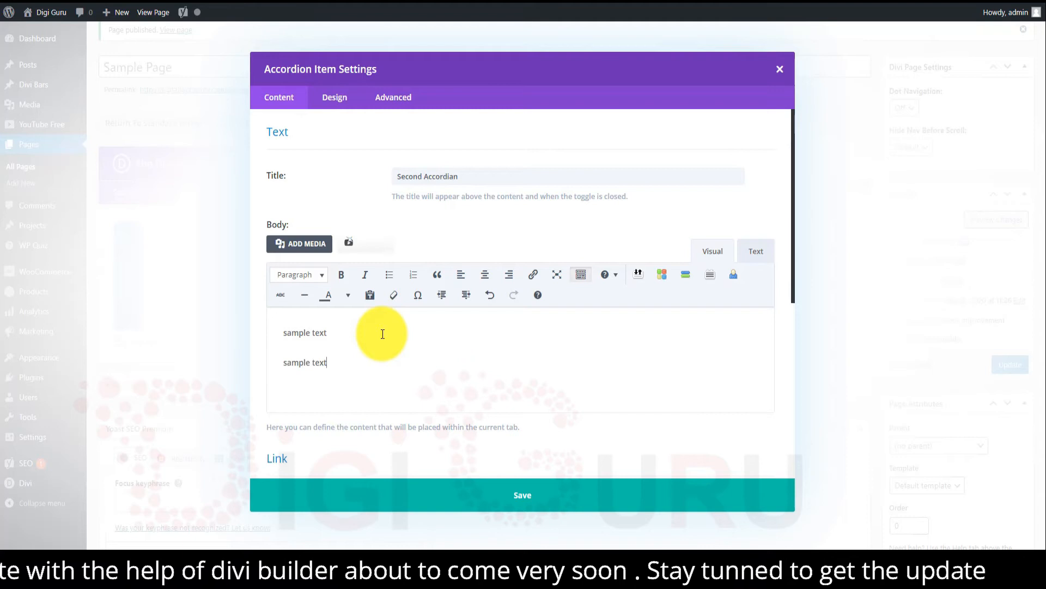
key("Delete")
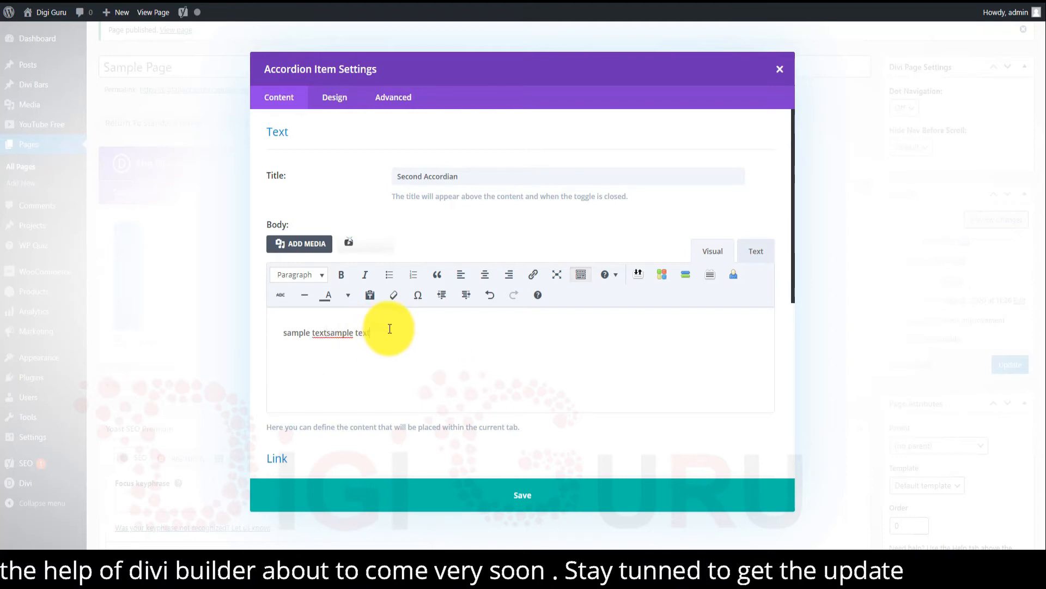
key("Return")
key("ctrl+v")
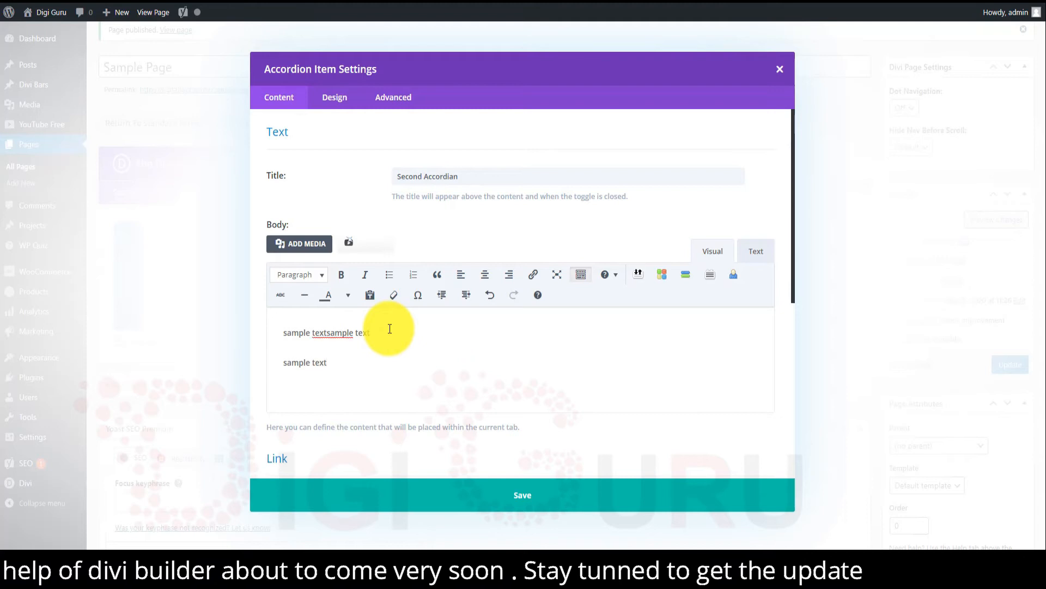
key("Delete")
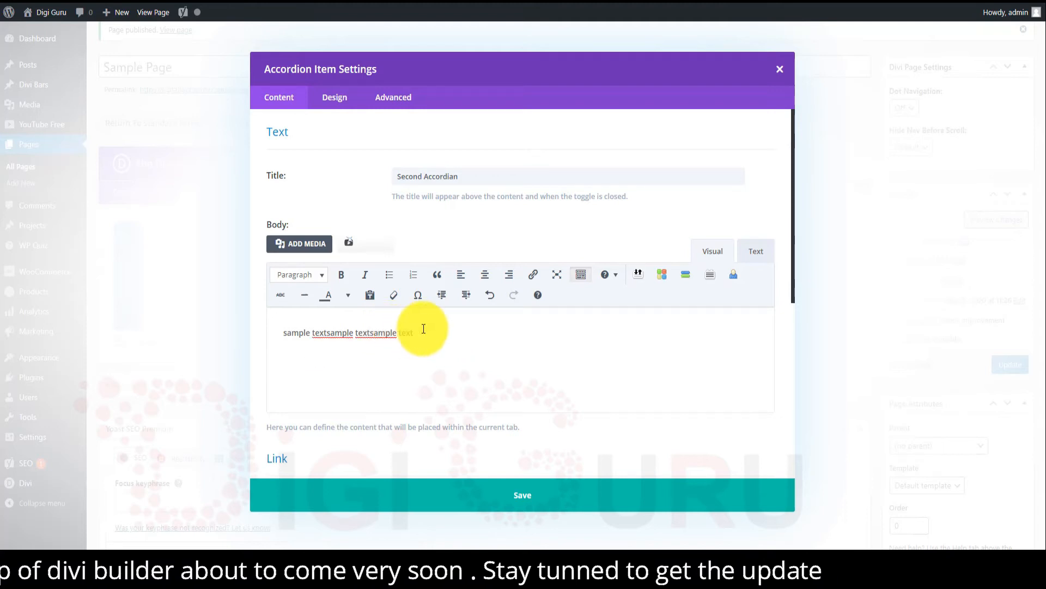
key("Return")
key("ctrl+v")
key("Delete")
Copy the whole body line and append the copy to its end on the same line
key("ctrl+a")
key("ctrl+c")
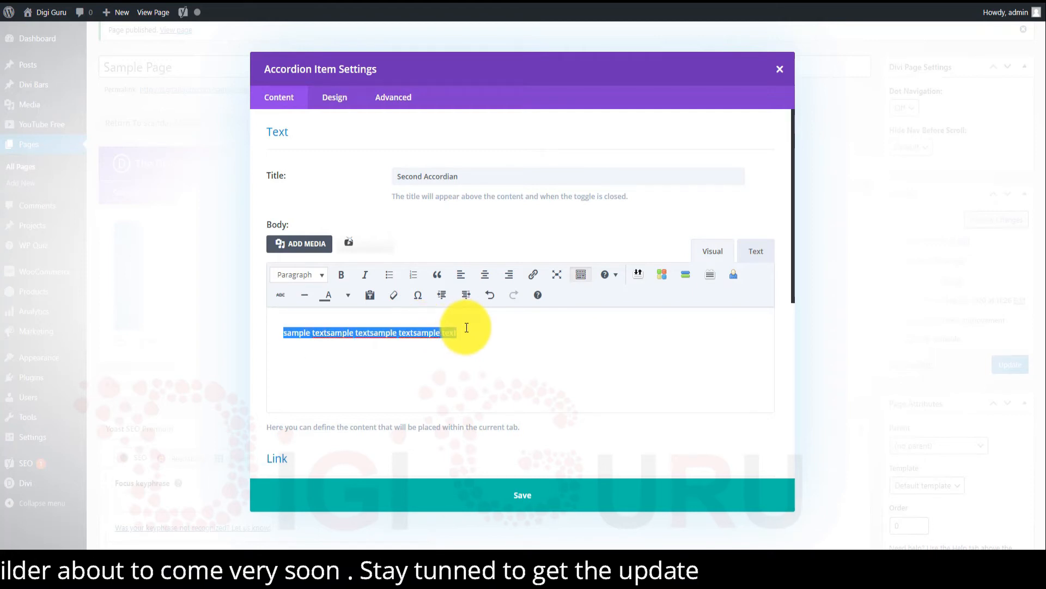
left_click(467, 327)
key("Return")
key("ctrl+v")
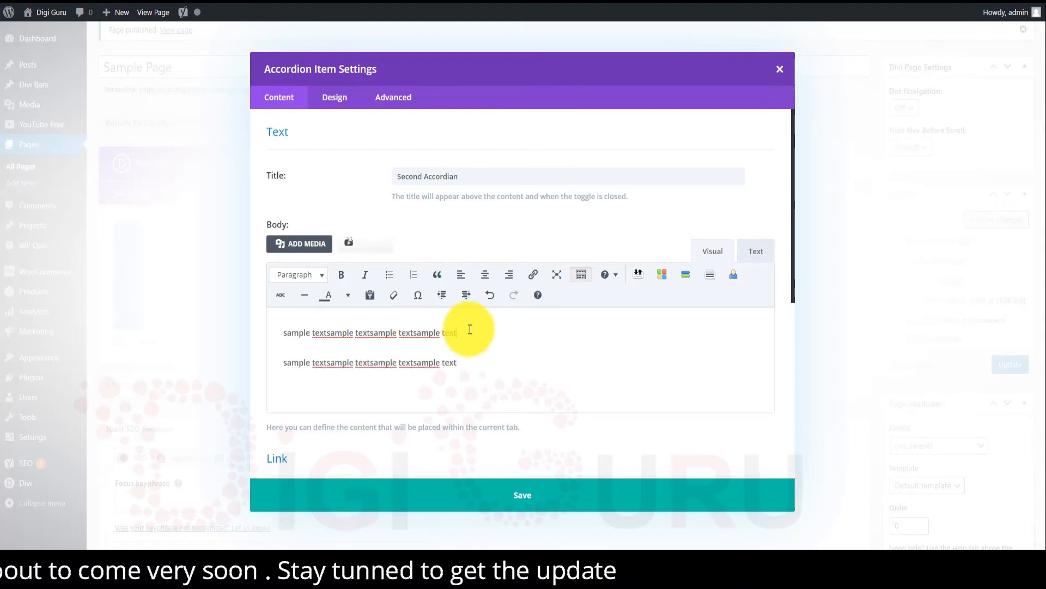
key("Delete")
Copy the lengthened body line and add it three more times as separate paragraphs below
key("ctrl+a")
key("ctrl+c")
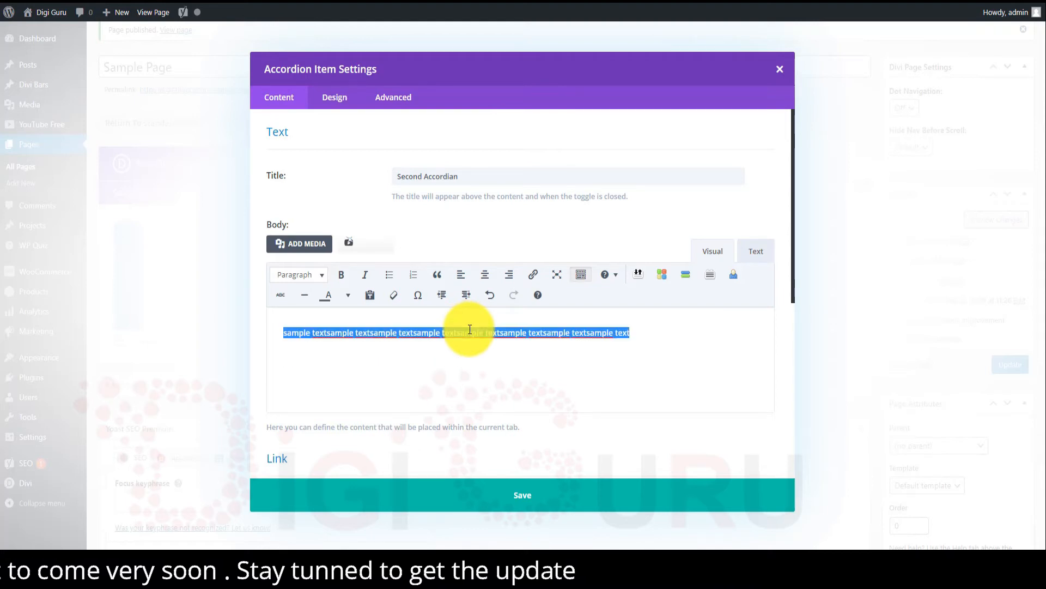
key("Right")
key("Return")
key("ctrl+v")
key("Return")
key("ctrl+v")
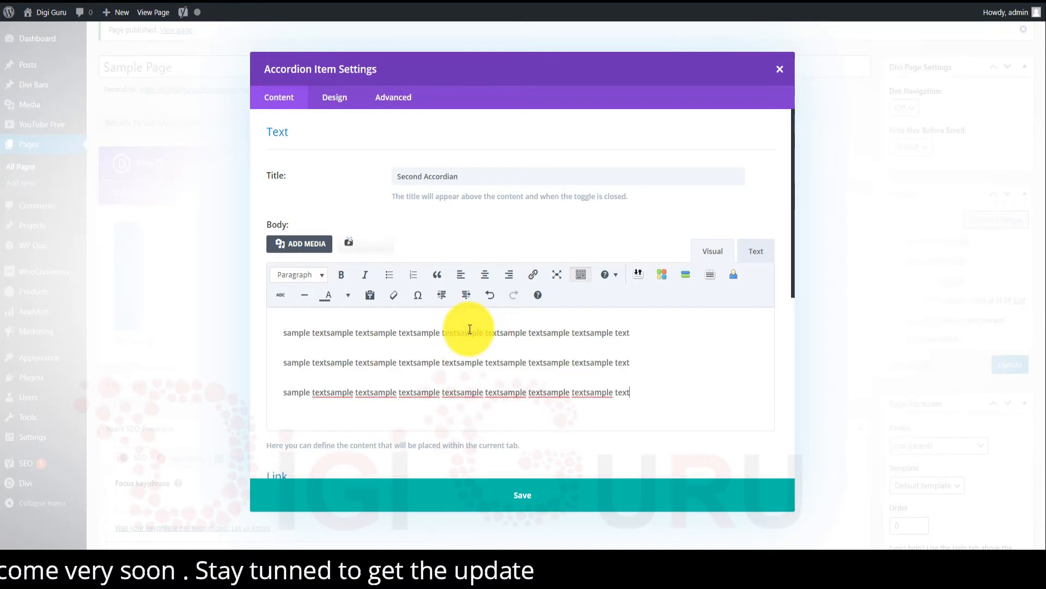
key("Return")
key("ctrl+v")
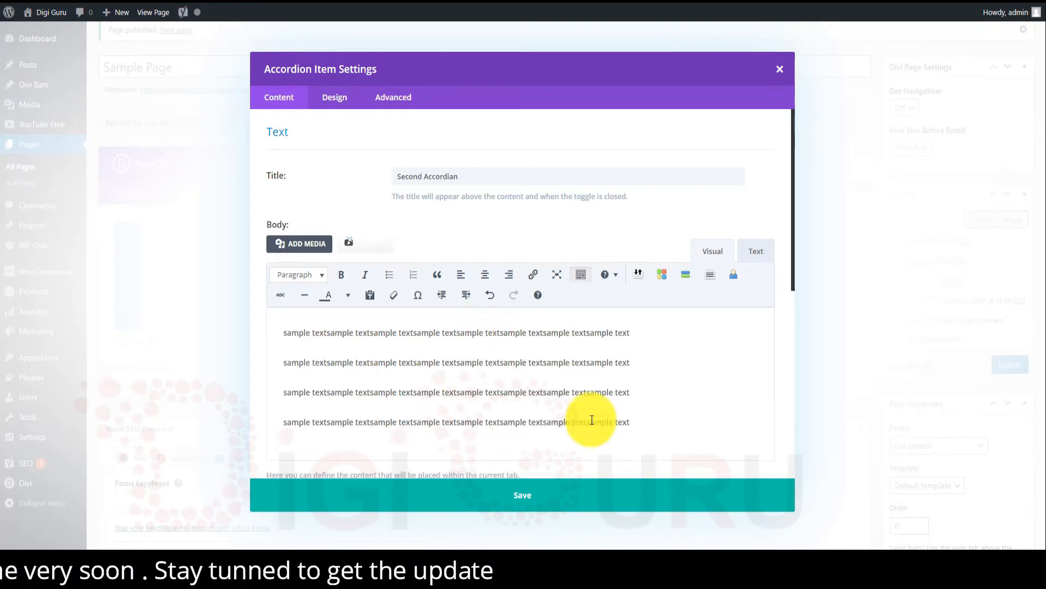
Set the second accordion item's module link URL to amazon.in and its link target to In The New Tab
scroll(552, 315, "down", 5)
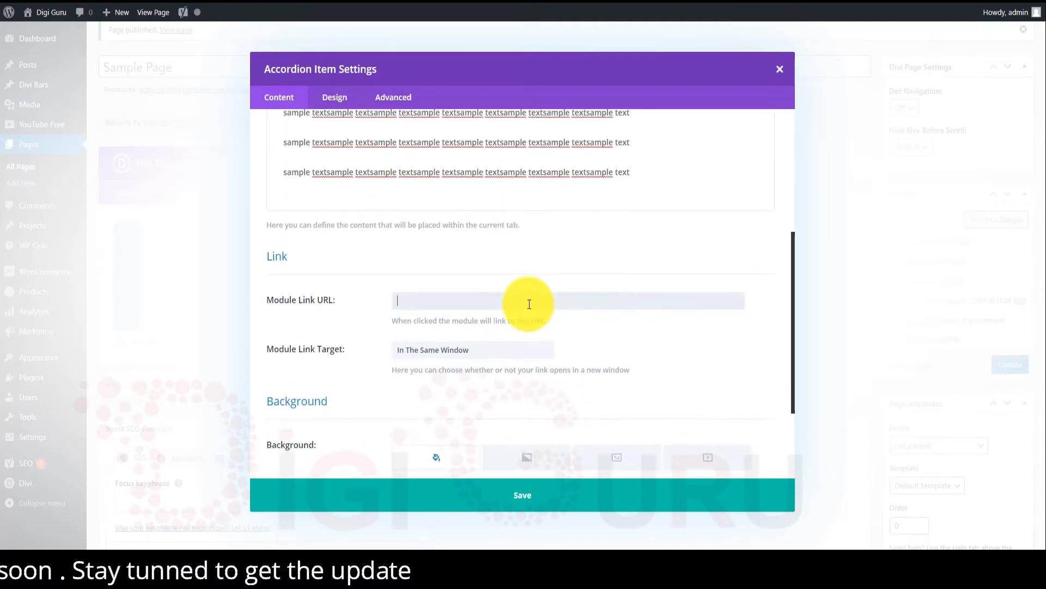
type("amazon.in")
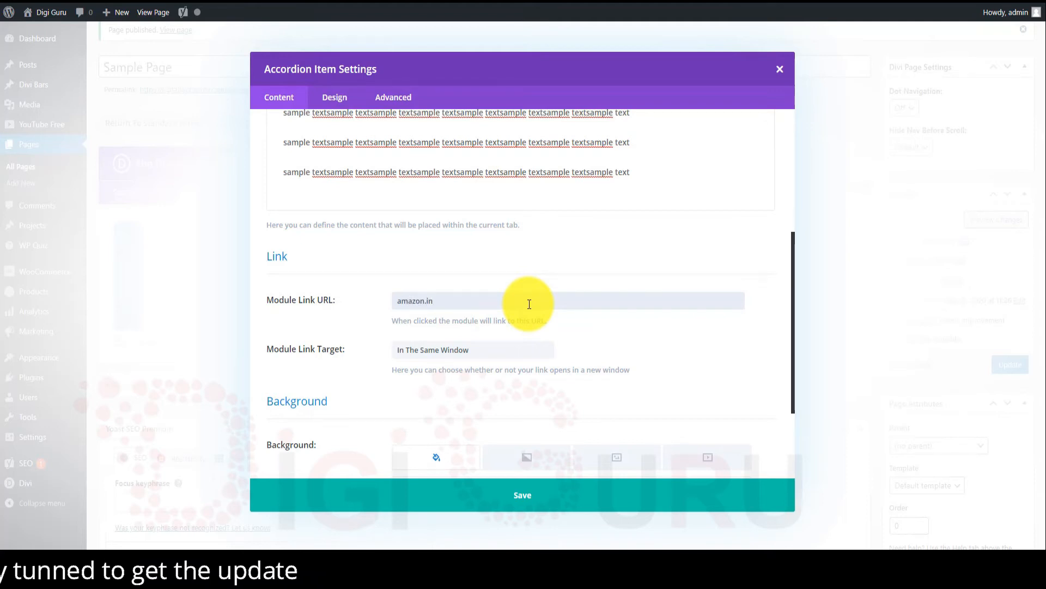
scroll(529, 304, "down", 2)
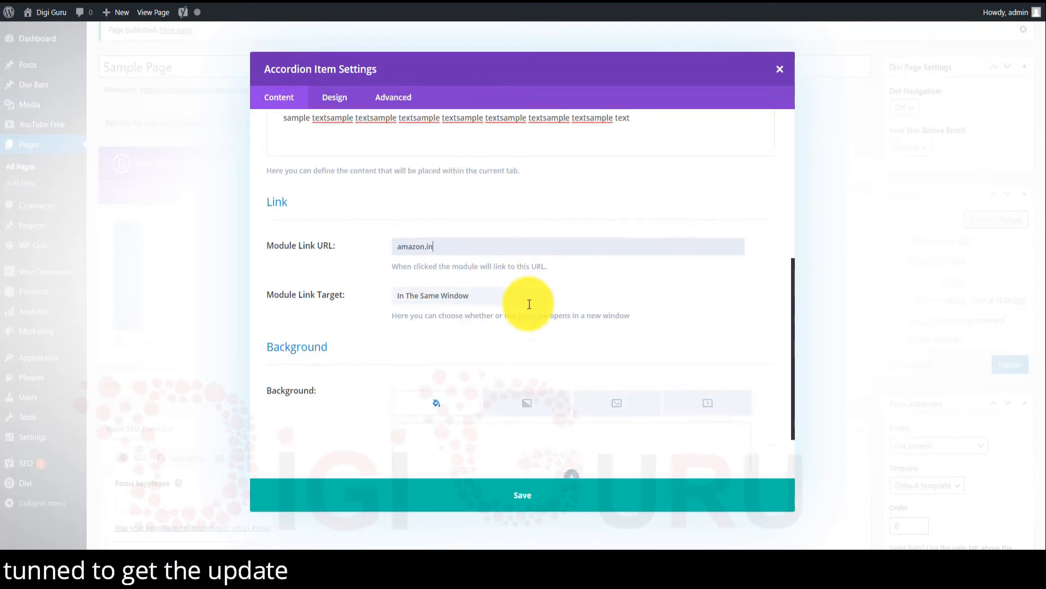
left_click(498, 267)
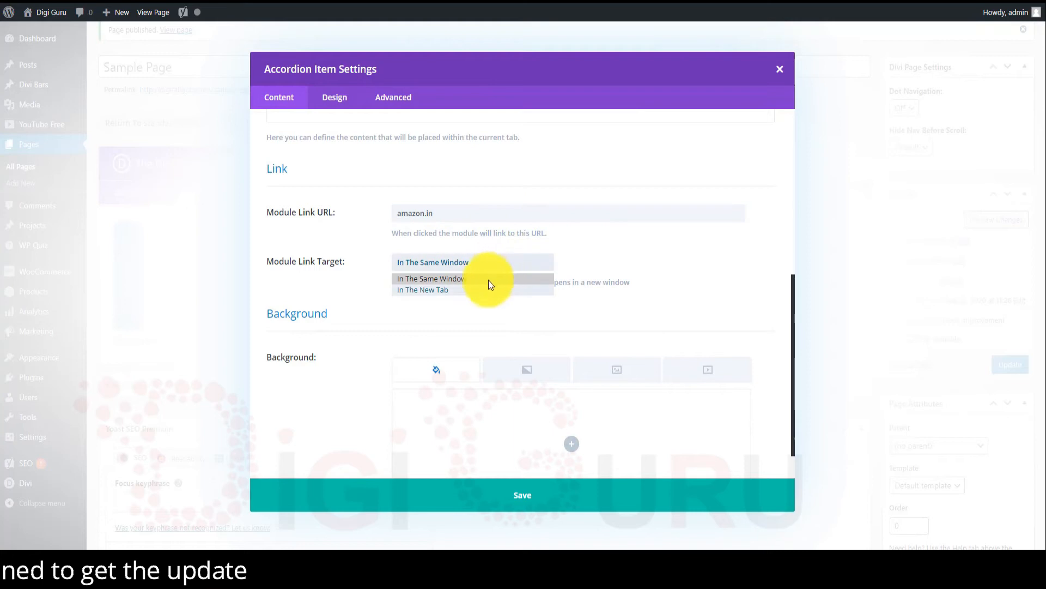
left_click(477, 291)
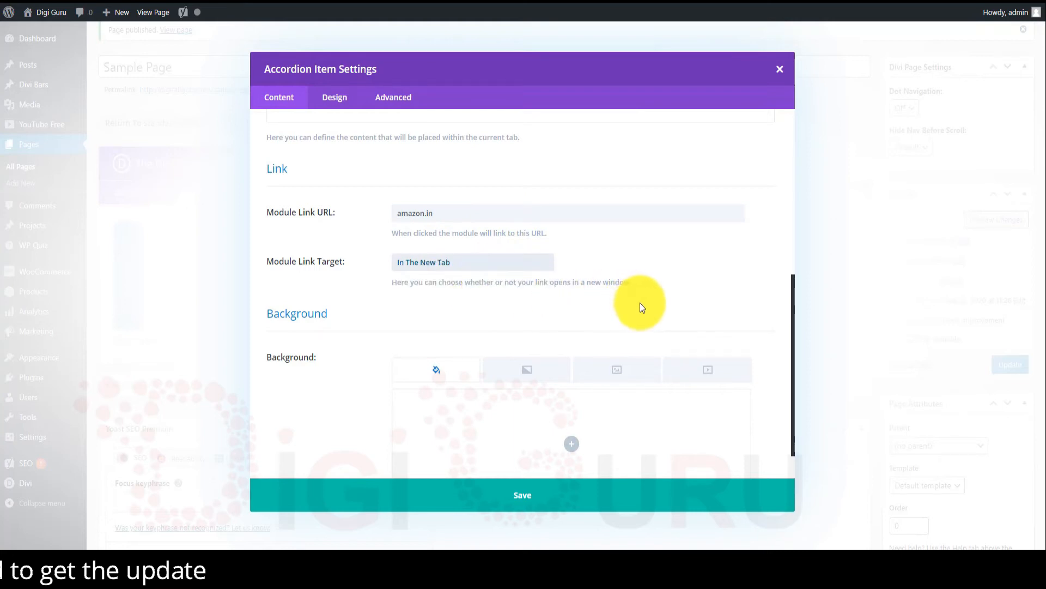
Add a background gradient to the second accordion item
scroll(641, 305, "down", 1)
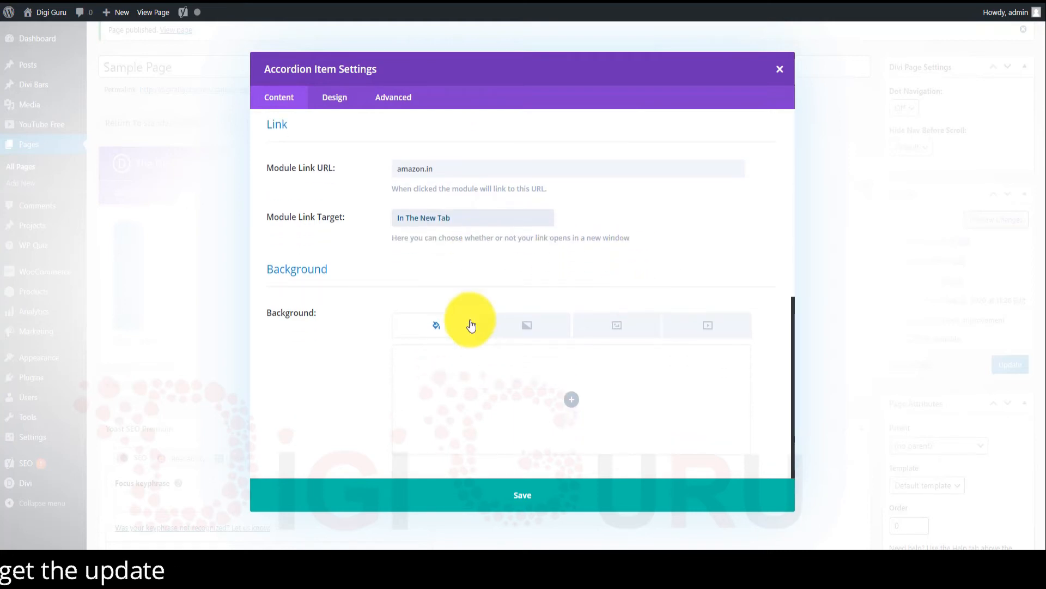
left_click(434, 335)
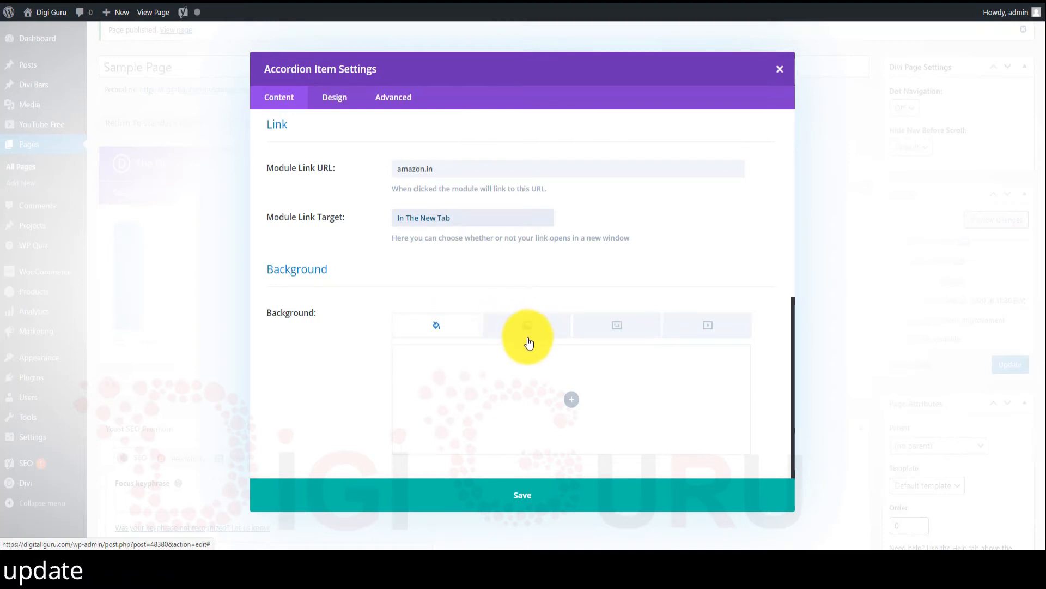
left_click(529, 328)
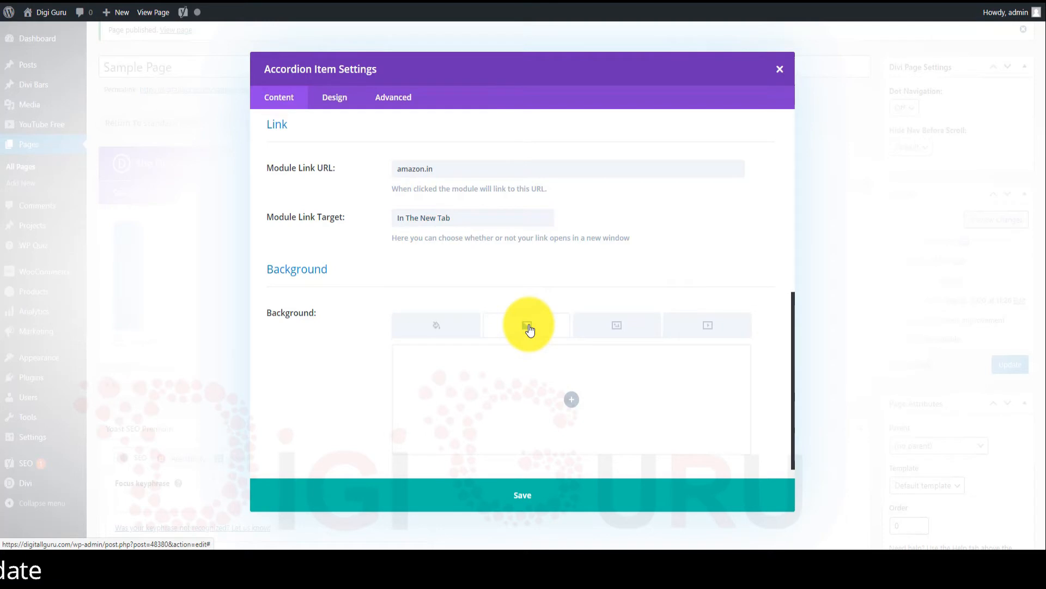
scroll(529, 328, "down", 1)
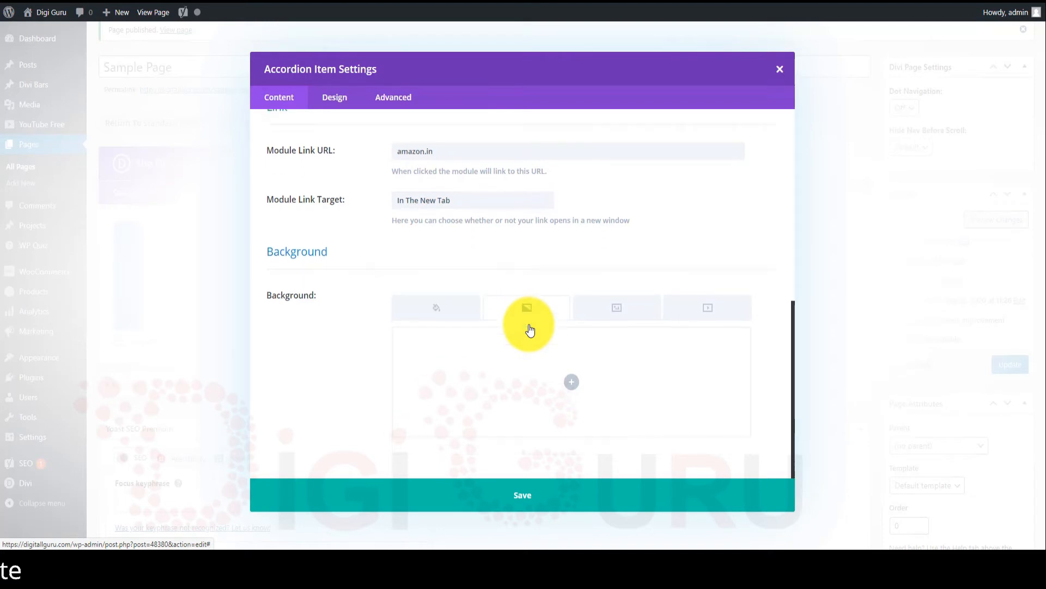
left_click(572, 388)
scroll(569, 384, "down", 1)
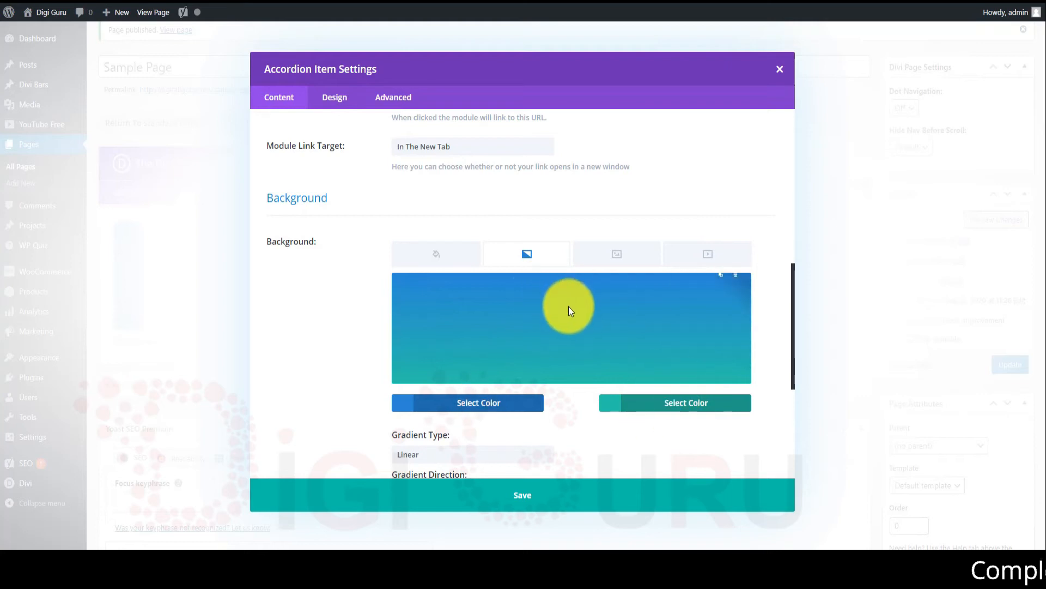
Set the background gradient's first colour to white, #ffffff, and its second colour to yellow, #edf000
left_click(463, 404)
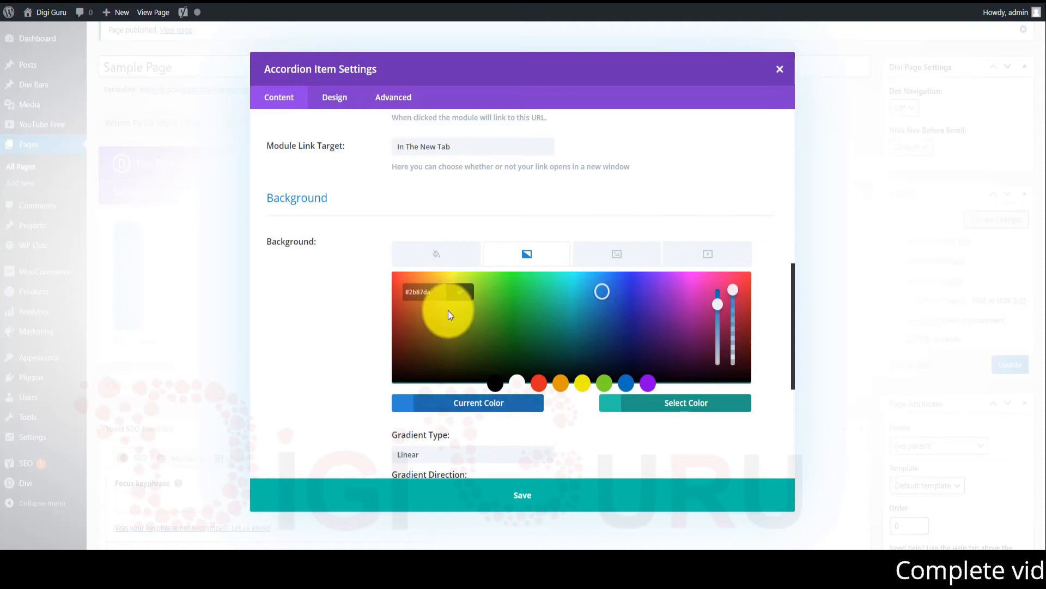
left_click(517, 381)
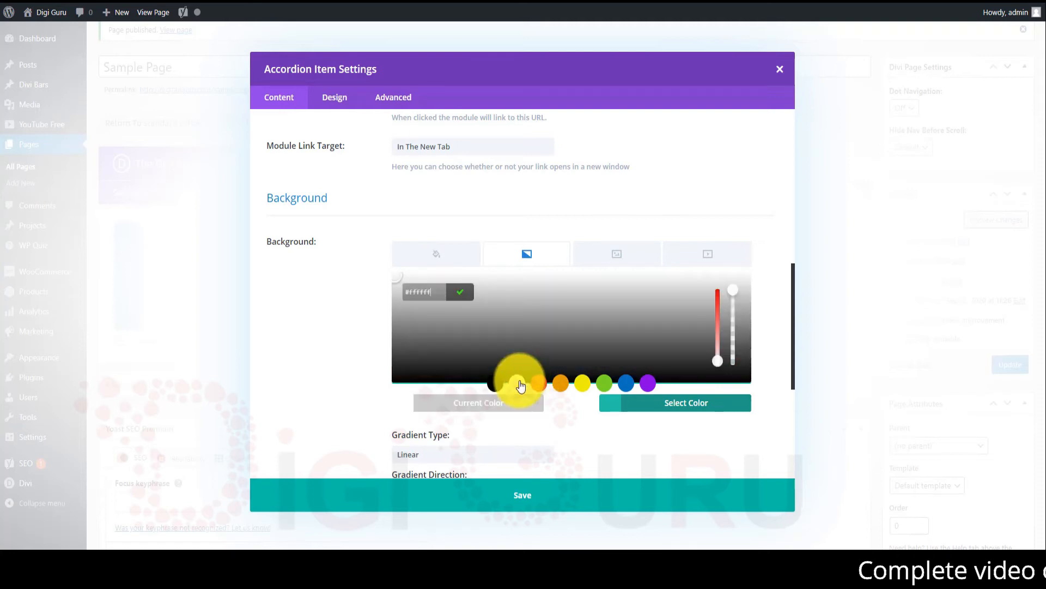
left_click(655, 409)
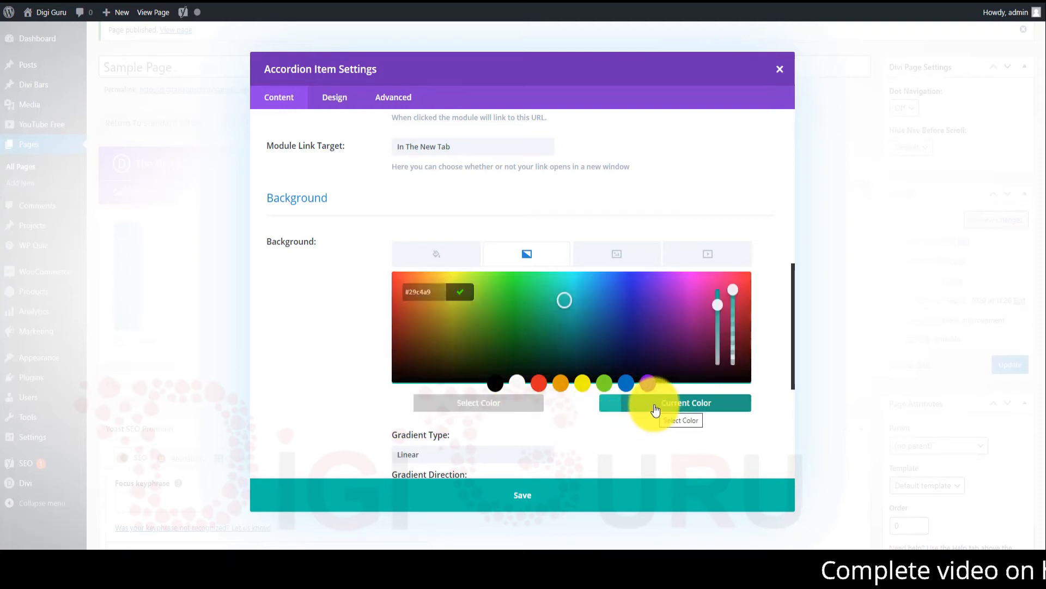
left_click(581, 384)
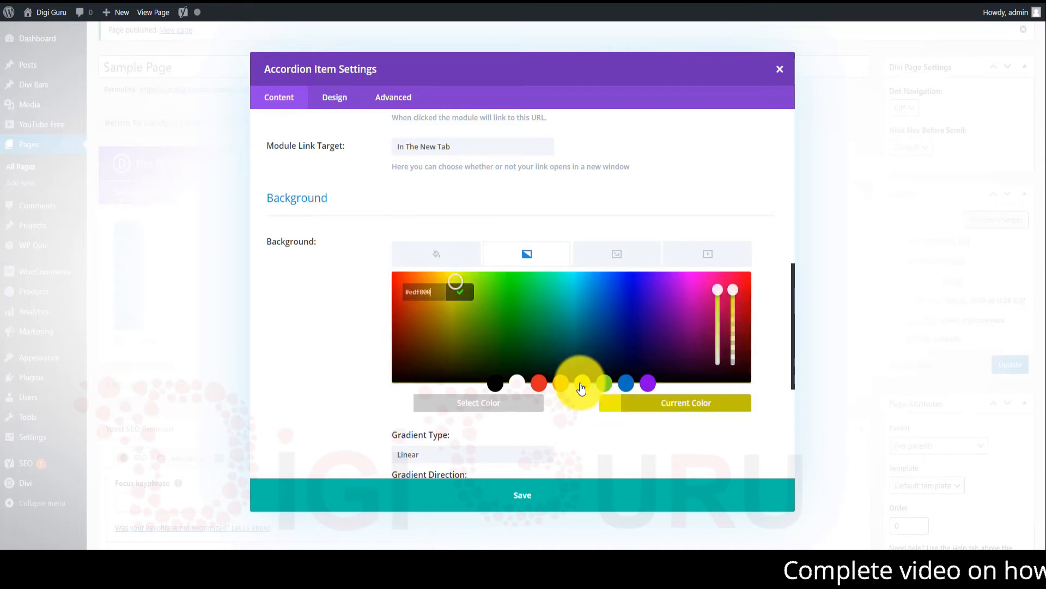
left_click(339, 353)
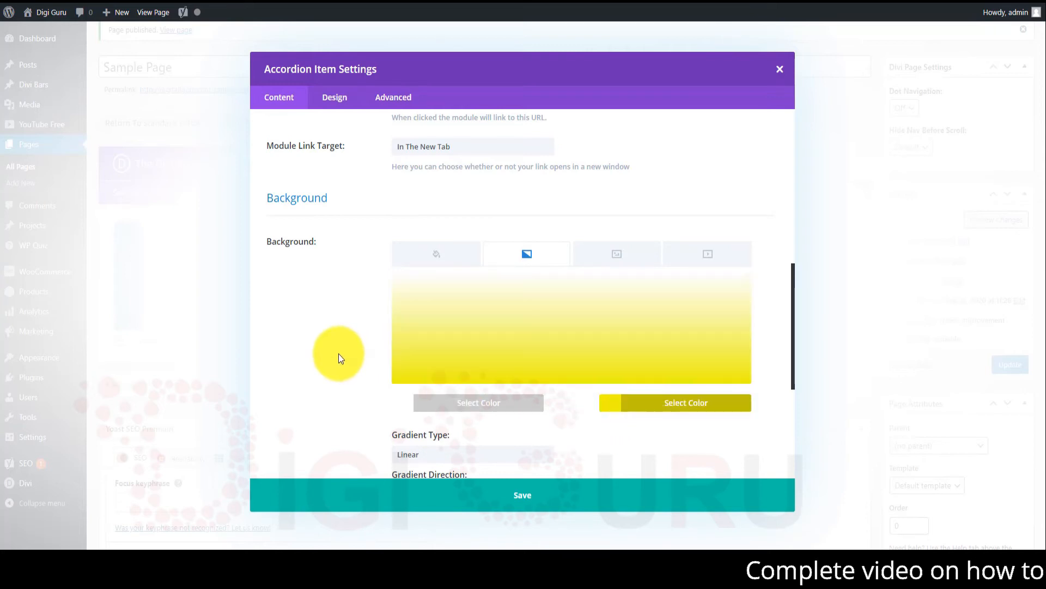
mouse_move(577, 345)
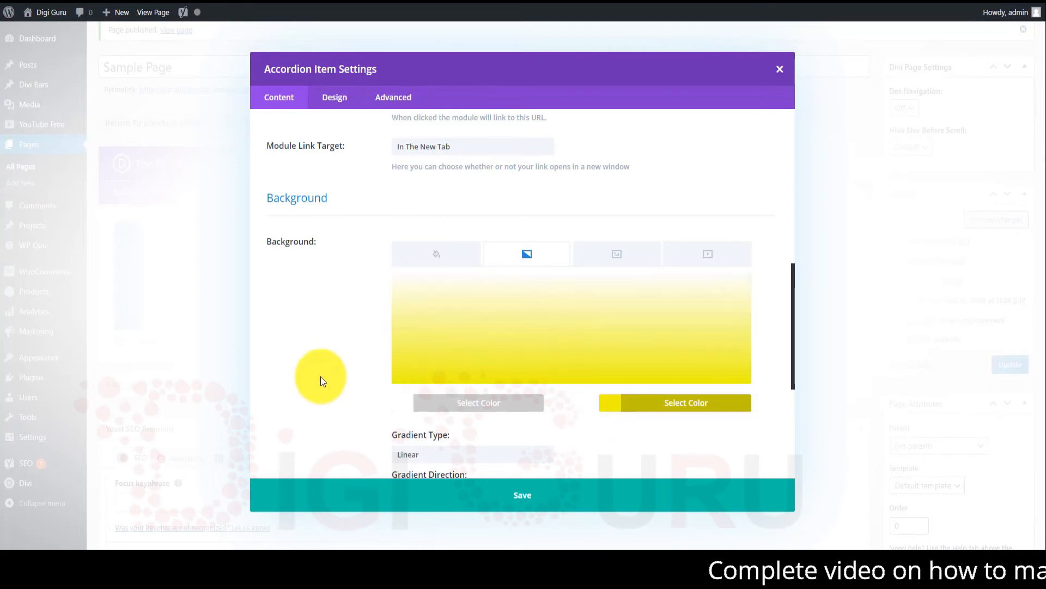
Set the second accordion item's background gradient direction to 187deg and its start position to 17%
scroll(321, 376, "down", 1)
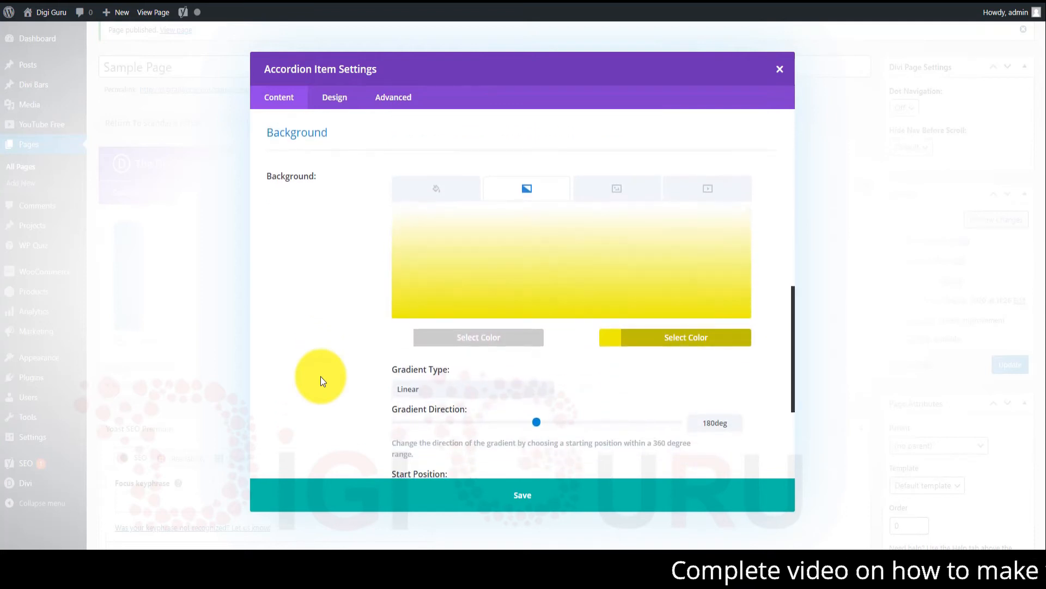
mouse_move(537, 420)
left_mouse_down()
mouse_move(507, 425)
mouse_move(565, 421)
mouse_move(503, 424)
mouse_move(562, 427)
mouse_move(541, 430)
left_mouse_up()
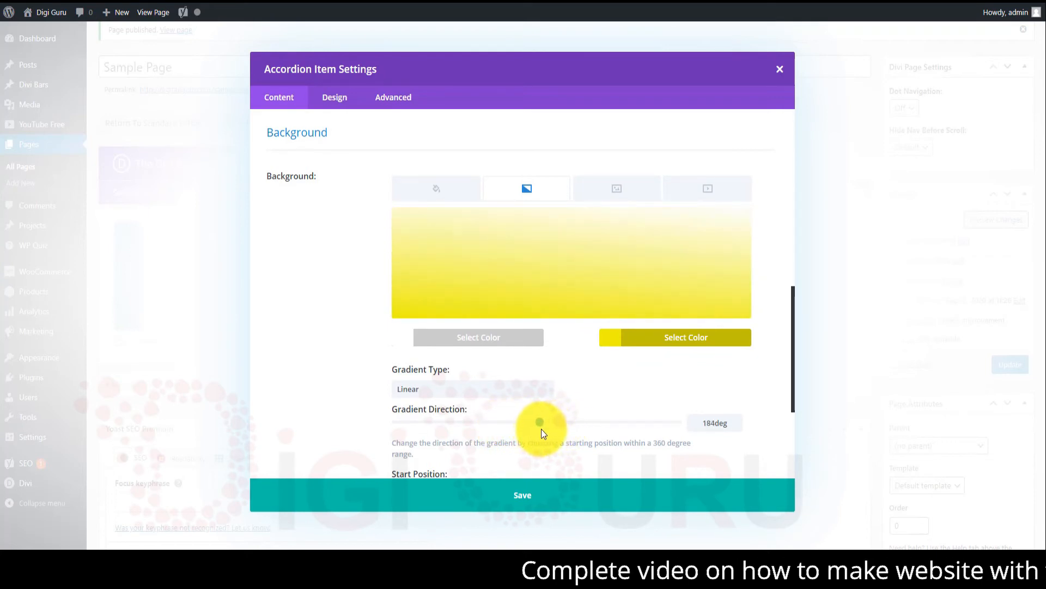
scroll(573, 430, "down", 1)
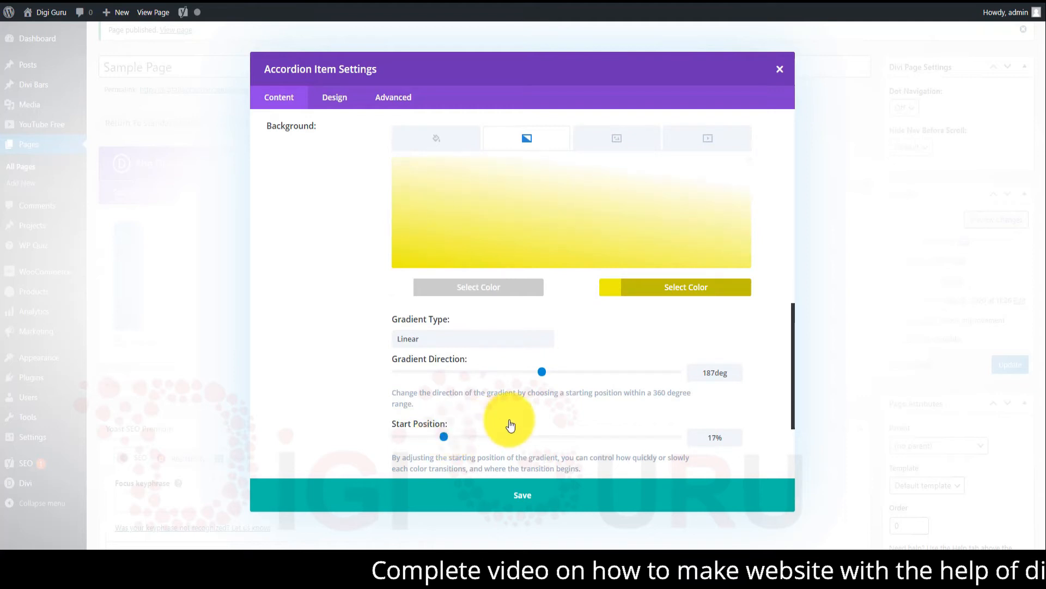
Set the background gradient's end position to 85% and save the second accordion item
scroll(507, 422, "down", 3)
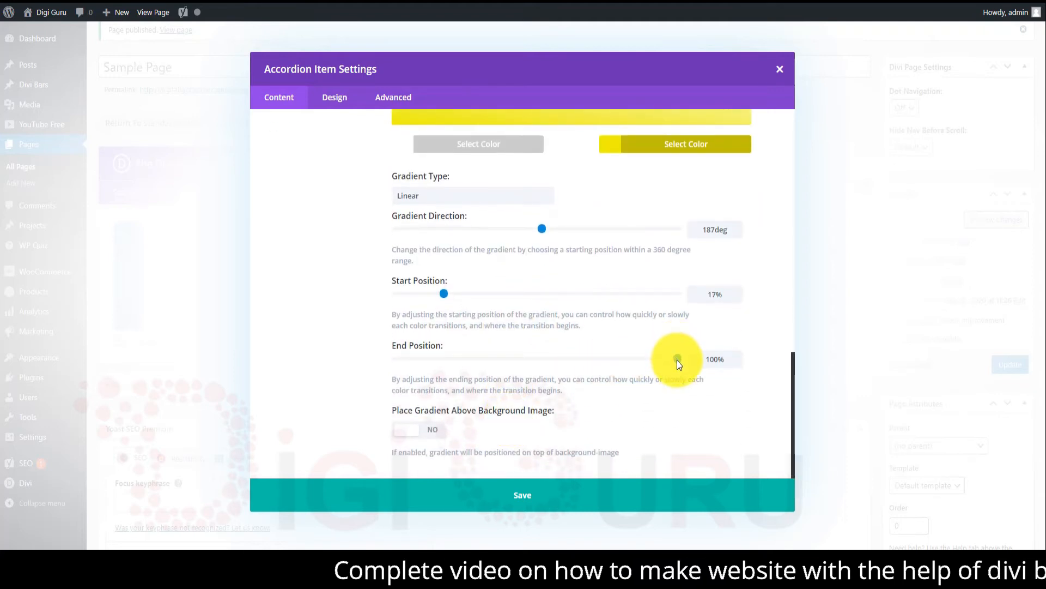
left_click_drag(677, 358, 638, 360)
scroll(565, 317, "up", 2)
scroll(565, 317, "up", 2)
scroll(565, 317, "down", 3)
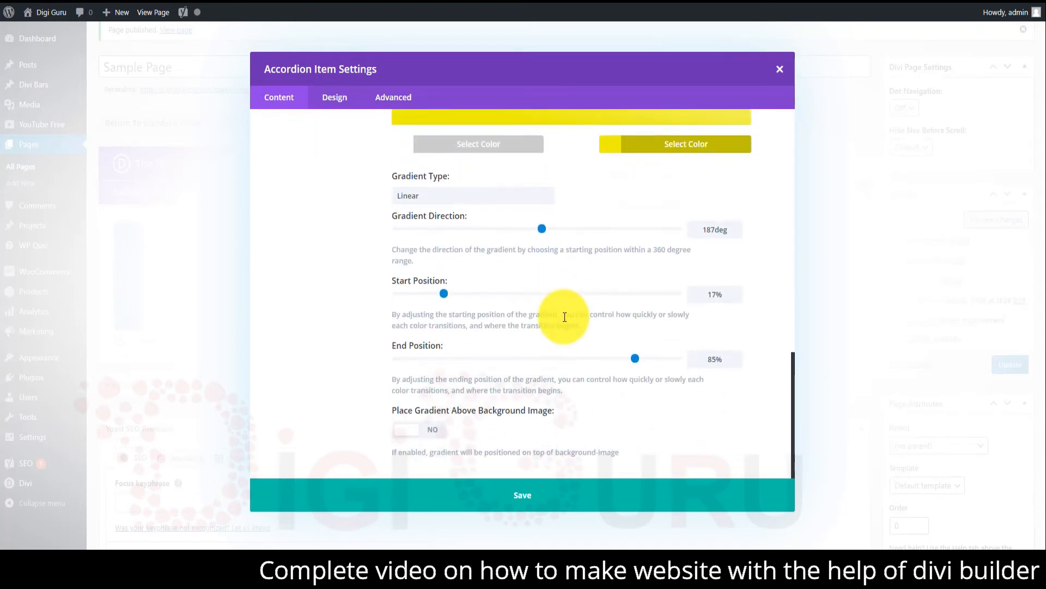
scroll(564, 317, "up", 5)
scroll(565, 316, "up", 5)
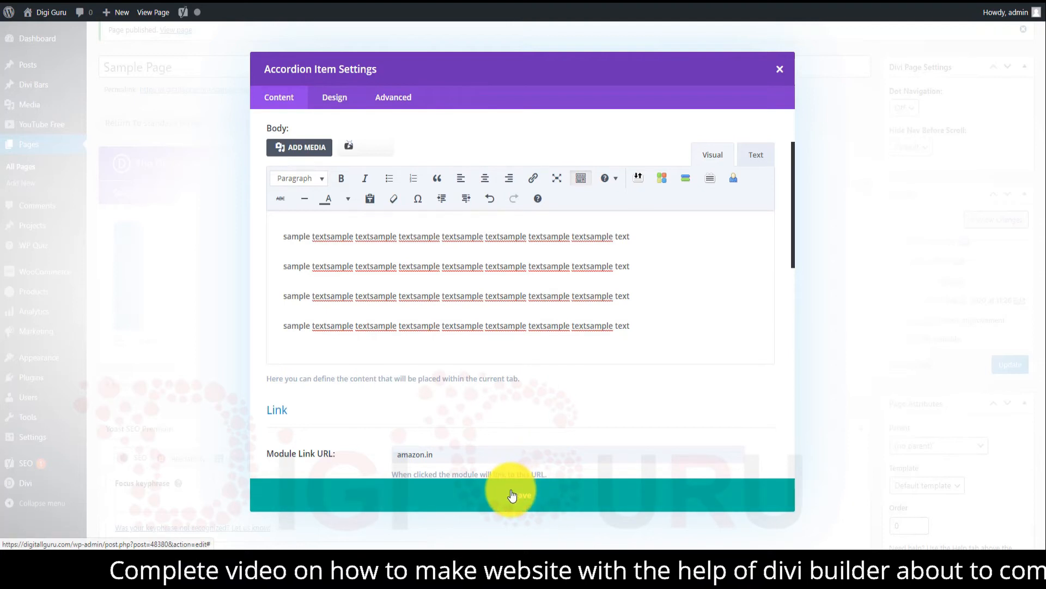
left_click(512, 495)
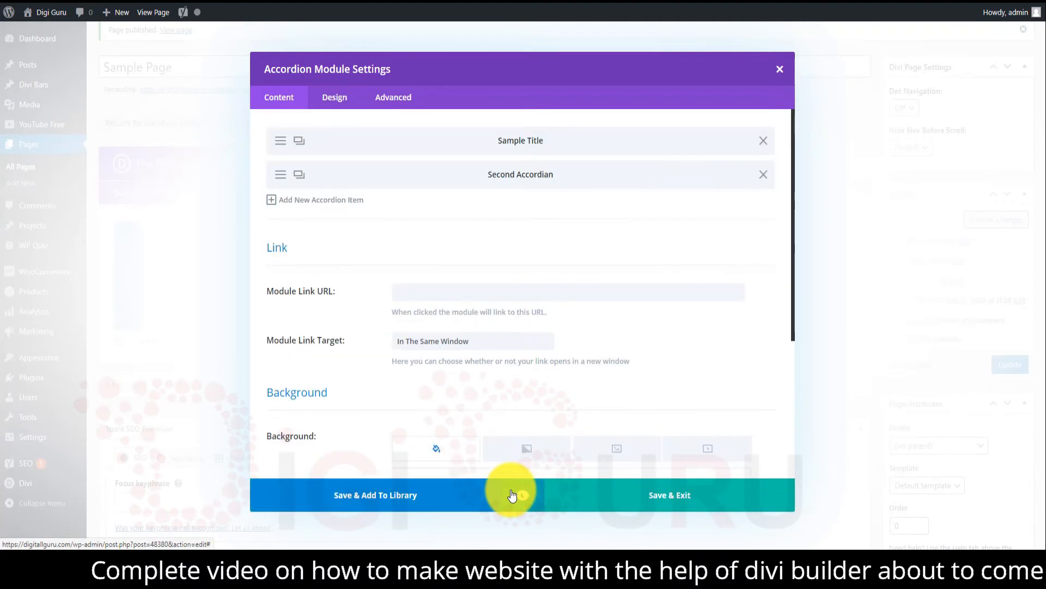
Add a new accordion item titled "Third Accordian"
left_click(334, 207)
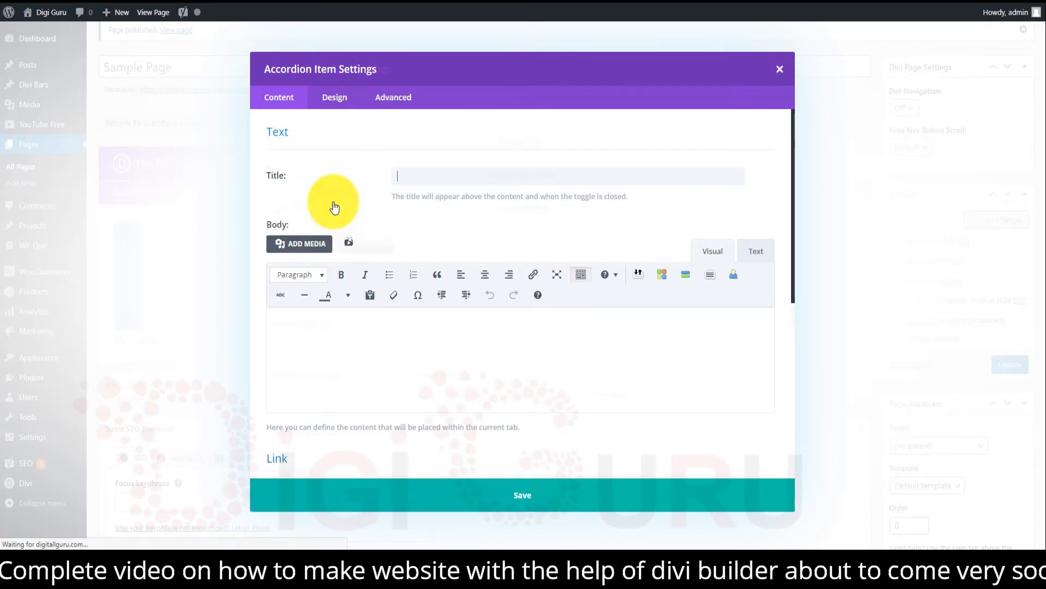
type("Third Accordia")
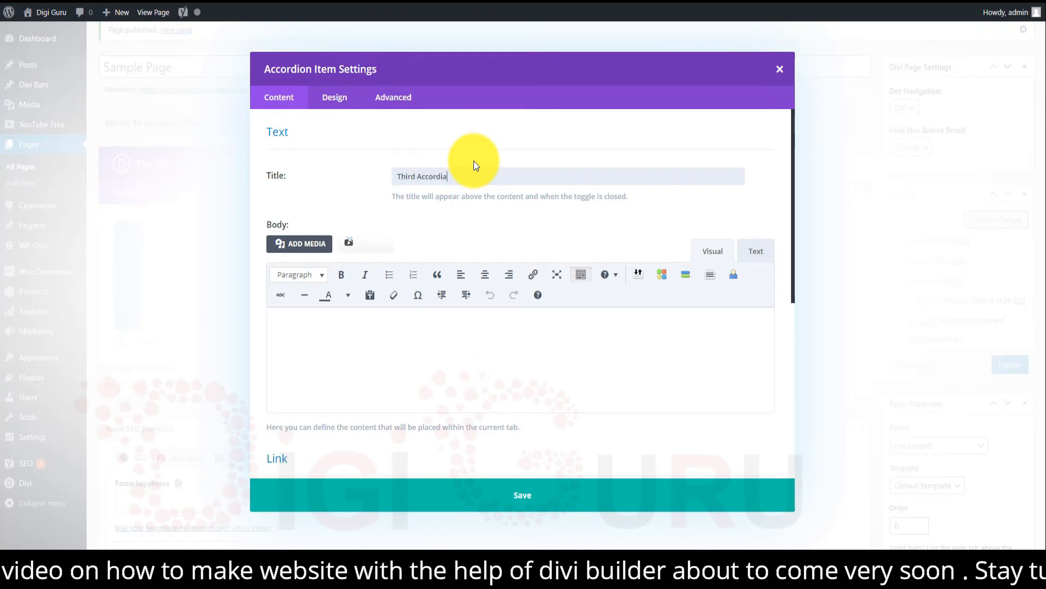
type("n")
Fill the third item's body with the copied sample text line, pasted six times as separate paragraphs
left_click(395, 359)
key("ctrl+v")
key("ctrl+v")
key("ctrl+v")
key("ctrl+v")
key("ctrl+v")
key("ctrl+v")
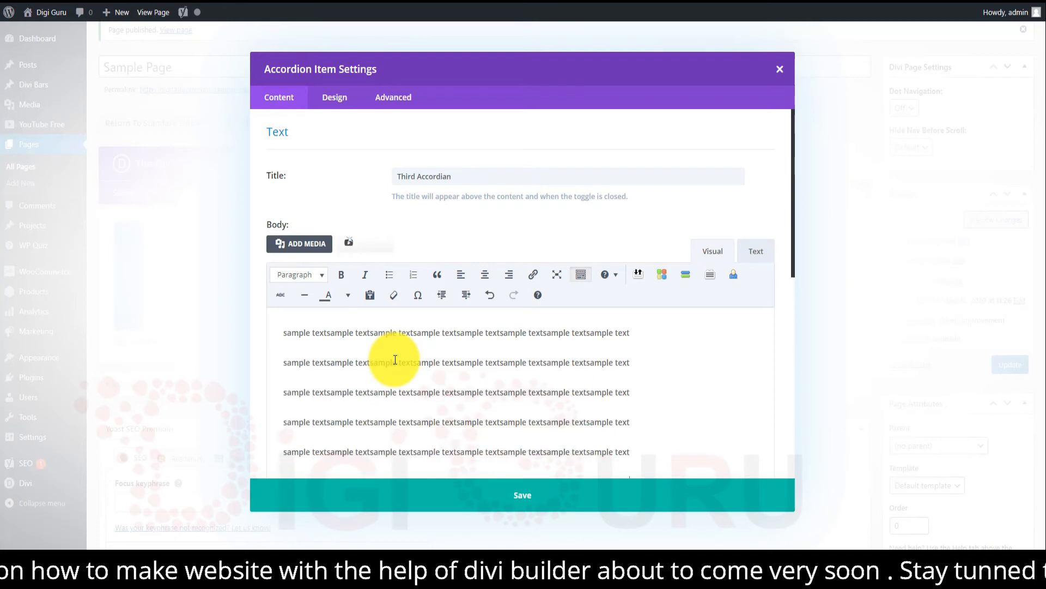
Set the third accordion item's module link URL to flipkart.com and its link target to In The New Tab
scroll(460, 382, "down", 5)
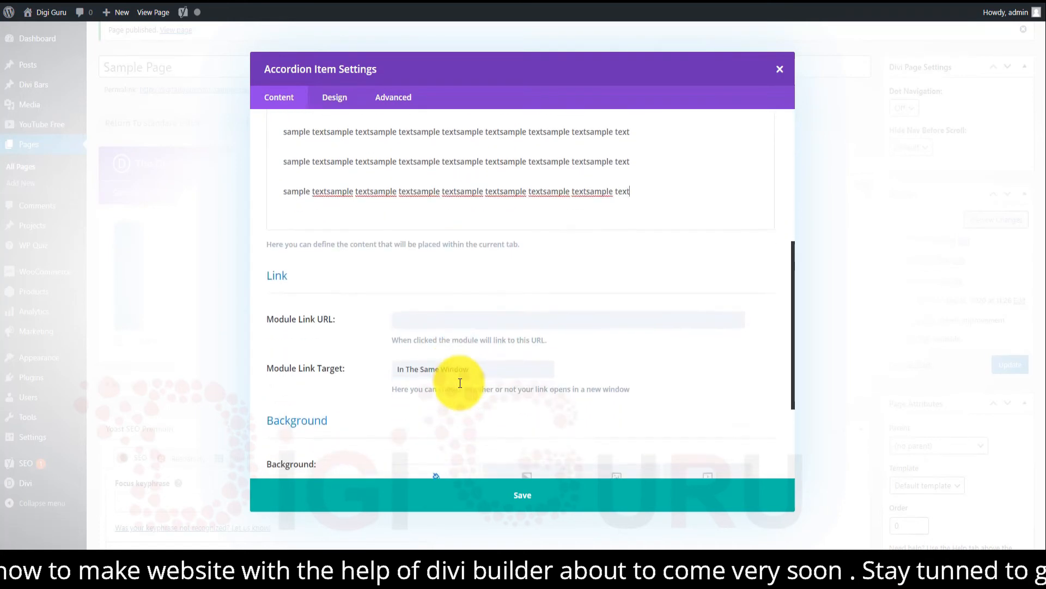
scroll(460, 383, "down", 1)
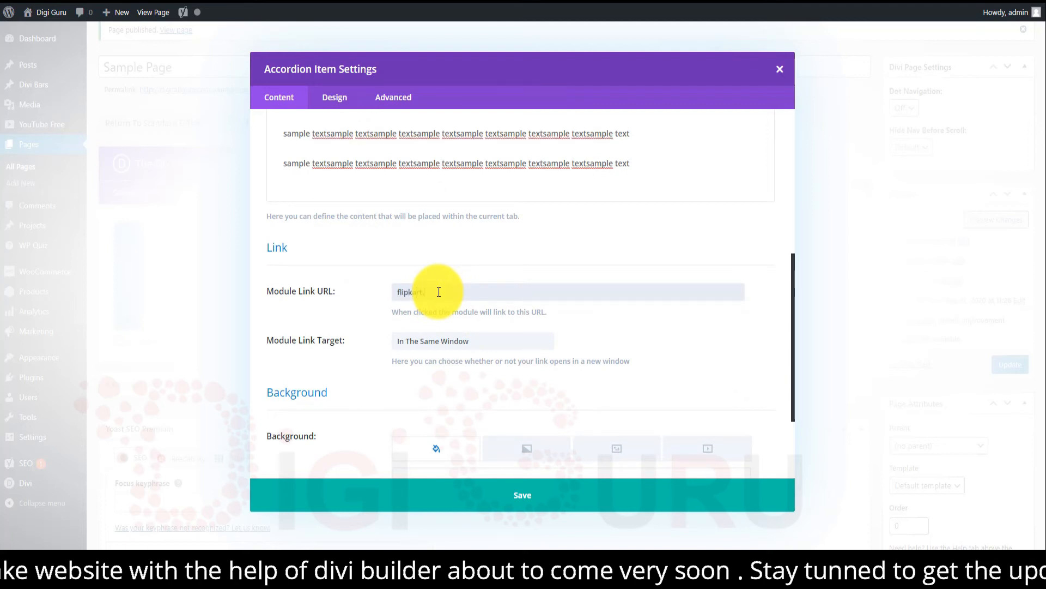
left_click(439, 291)
scroll(436, 289, "down", 3)
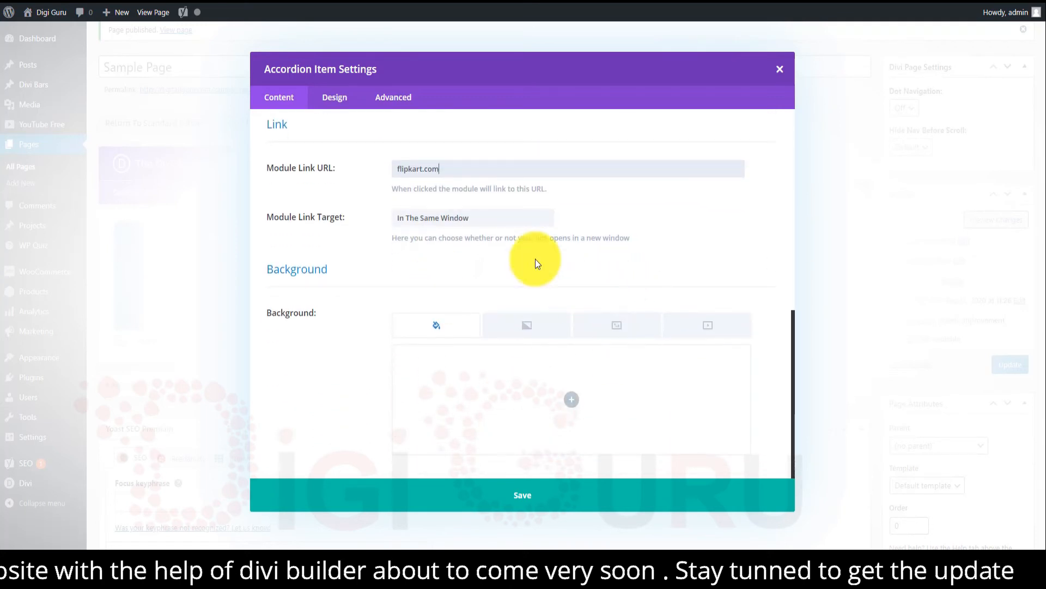
left_click(499, 224)
left_click(469, 246)
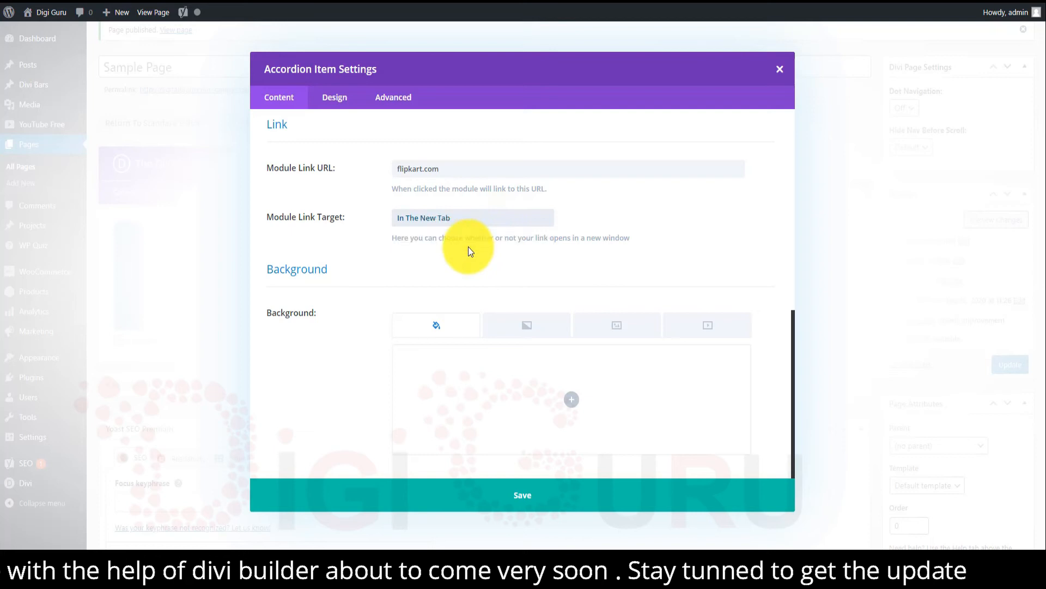
Set the yellow-dotted image tutor-08.png from the media library as the third accordion item's background image
left_click(623, 328)
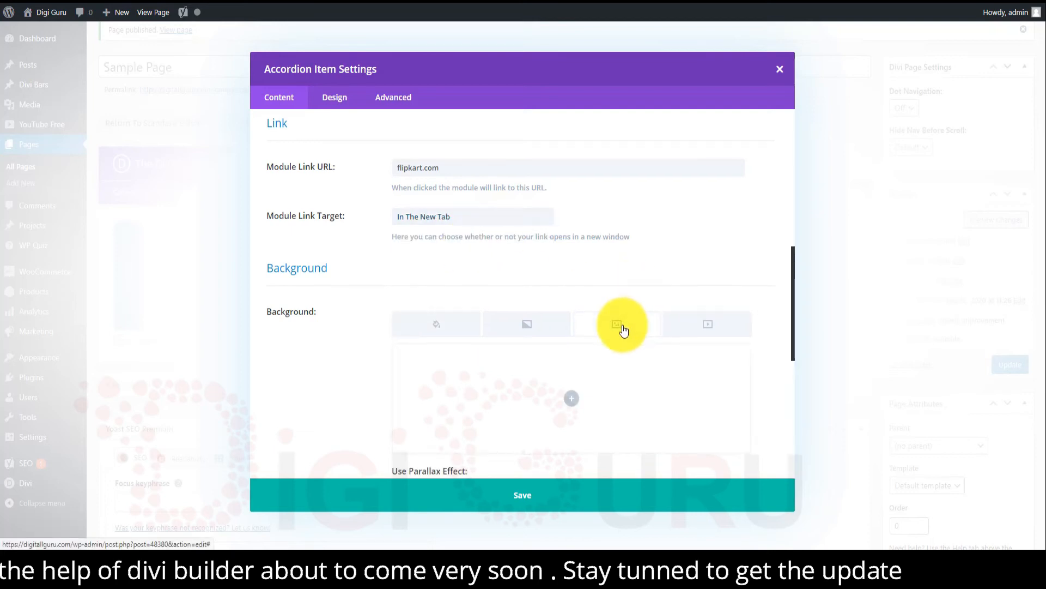
scroll(600, 341, "down", 1)
left_click(571, 357)
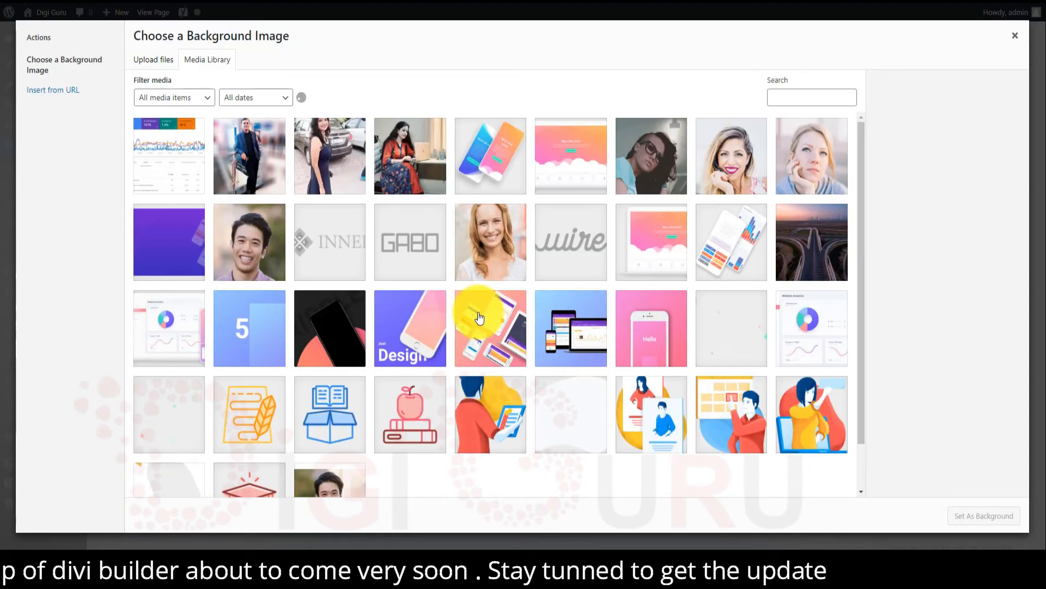
scroll(478, 317, "down", 1)
scroll(478, 317, "down", 1)
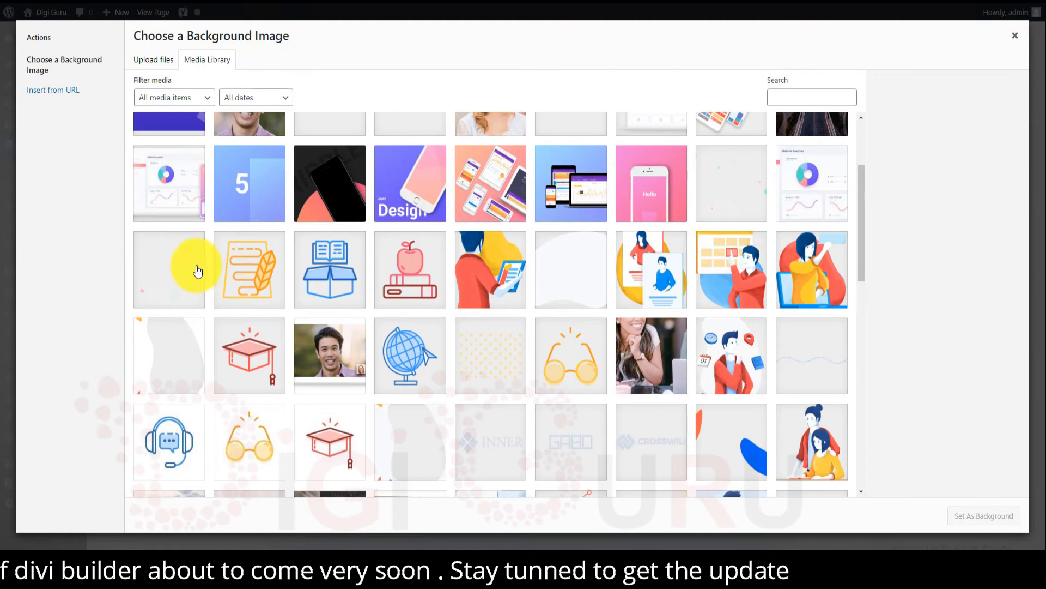
left_click(492, 353)
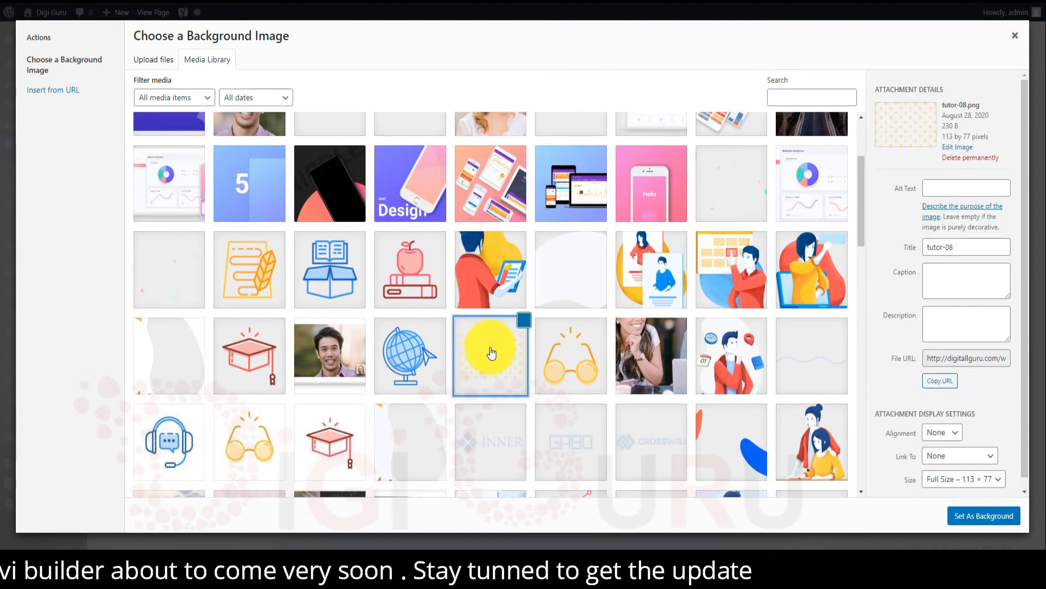
left_click(973, 515)
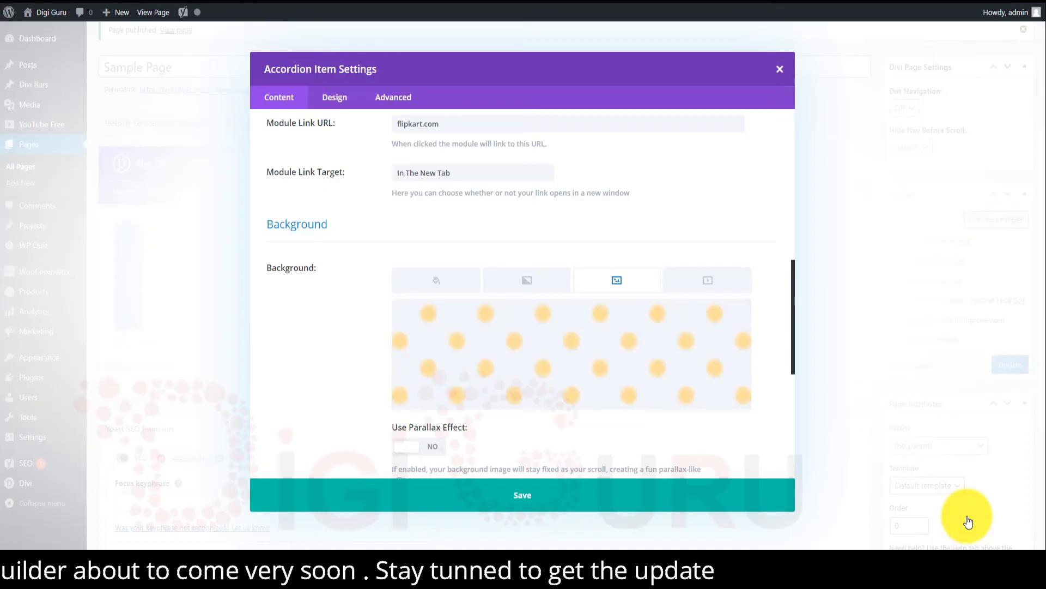
Enable the parallax effect for the third item's background image and save the item and the Accordion module
scroll(619, 393, "down", 3)
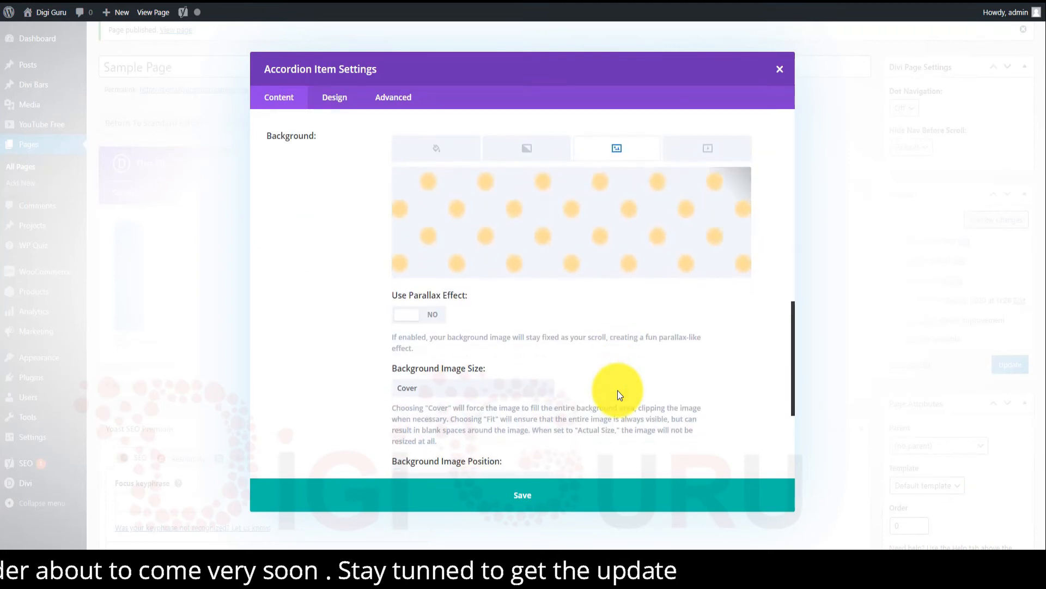
left_click(436, 318)
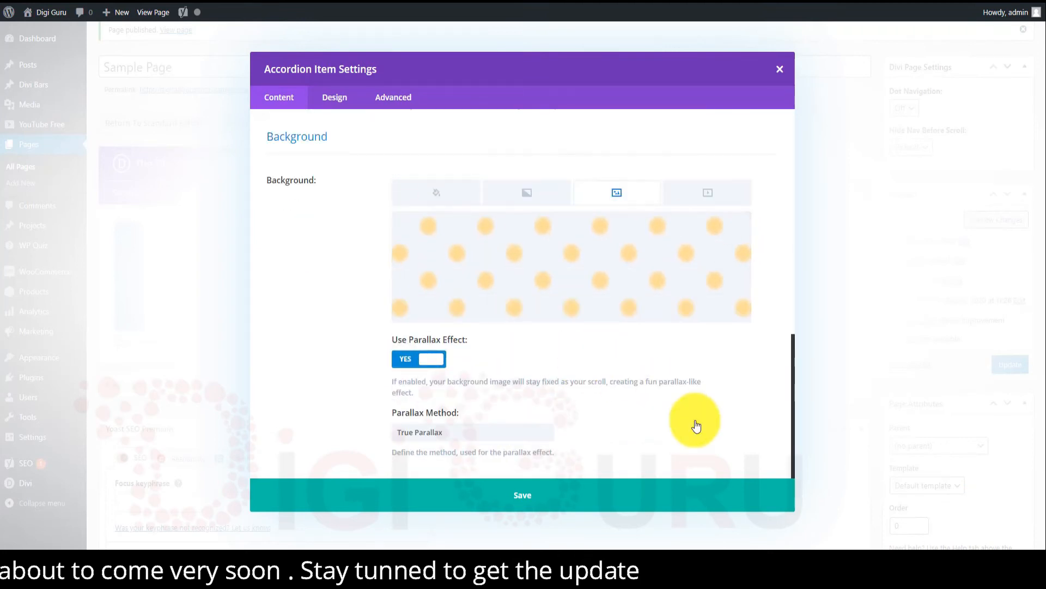
left_click(554, 492)
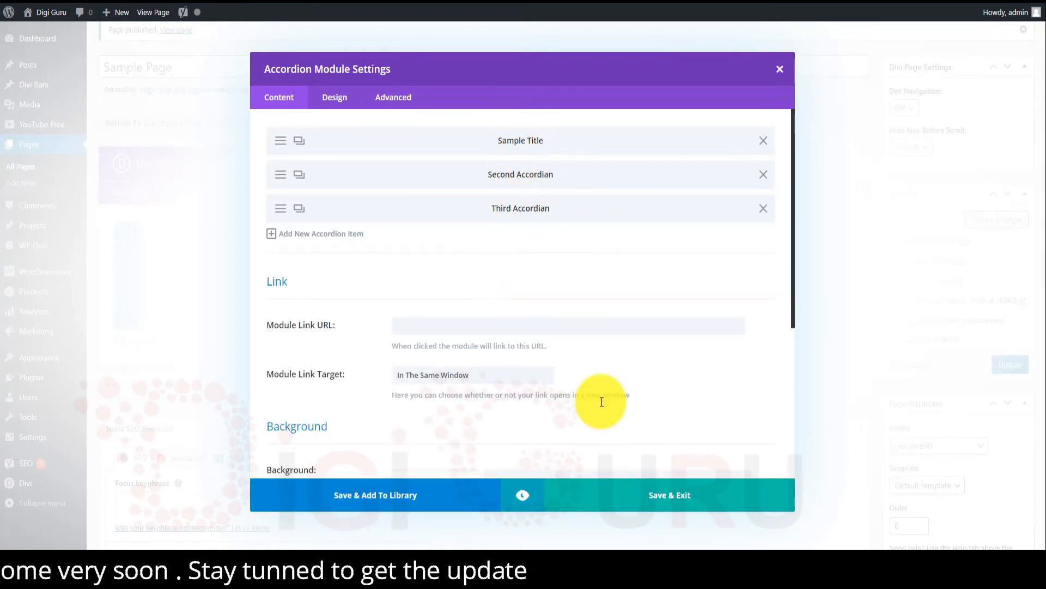
left_click(664, 497)
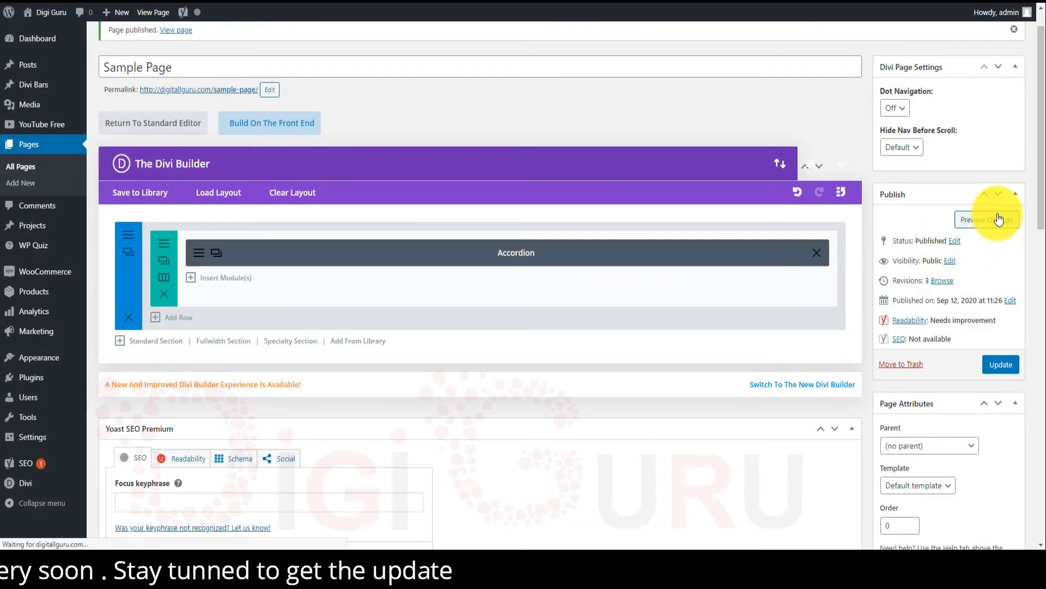
Preview the page changes and expand the second, third and first accordion items in turn
left_click(999, 219)
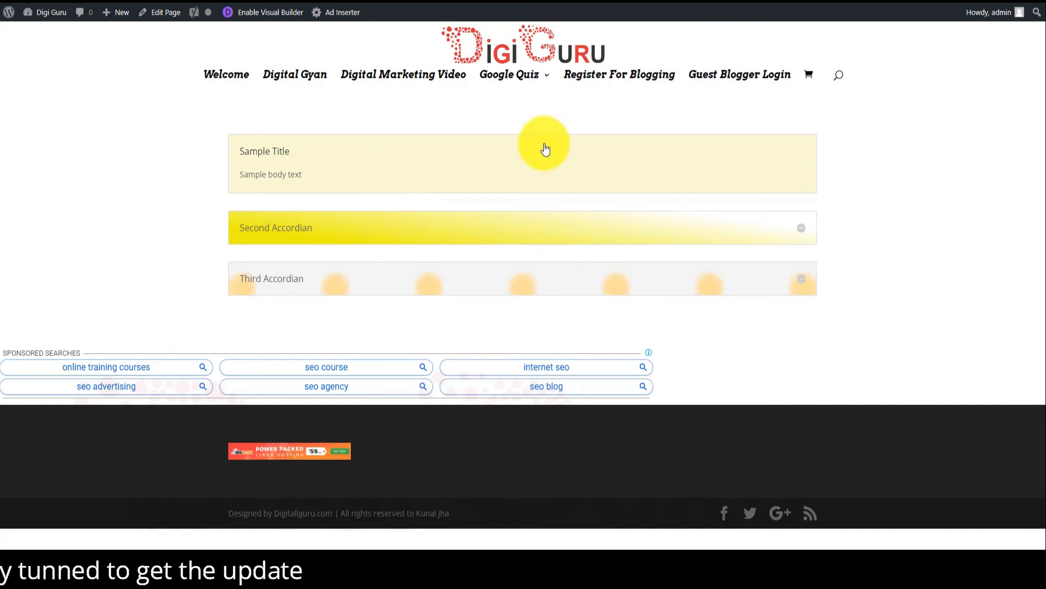
left_click(800, 234)
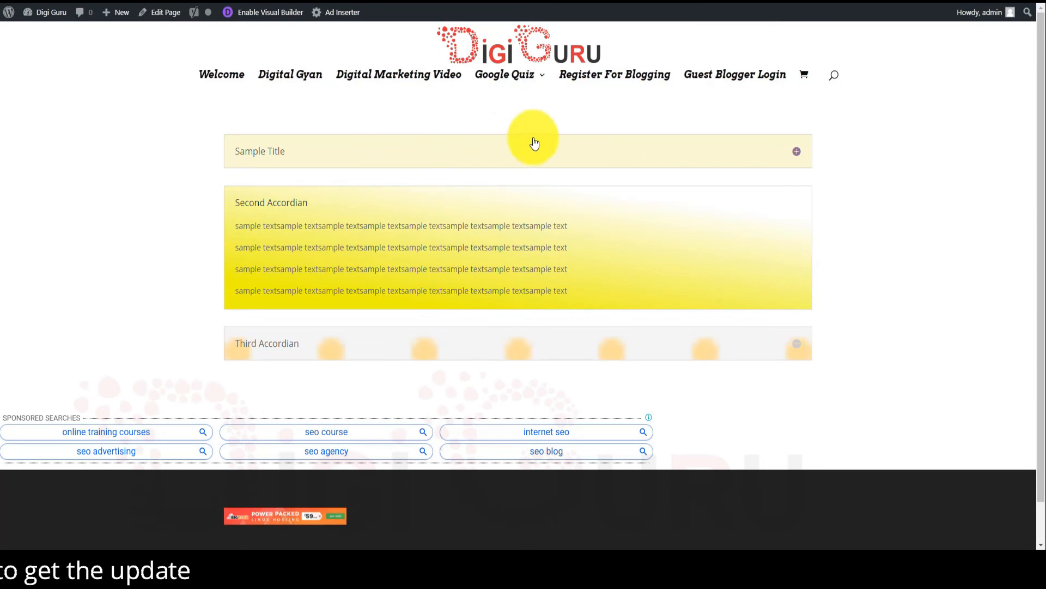
left_click(797, 349)
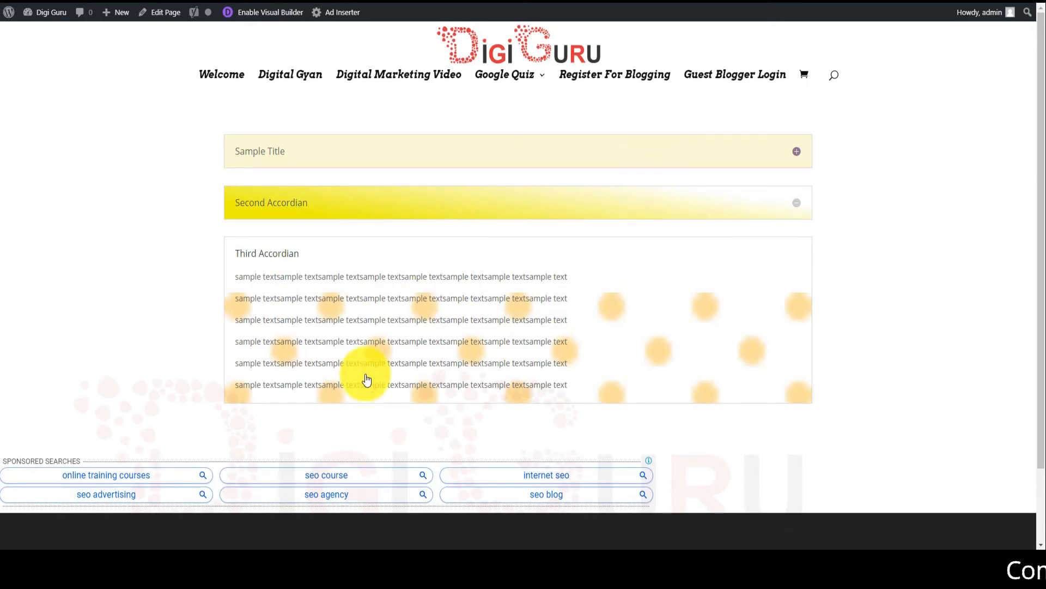
left_click(627, 159)
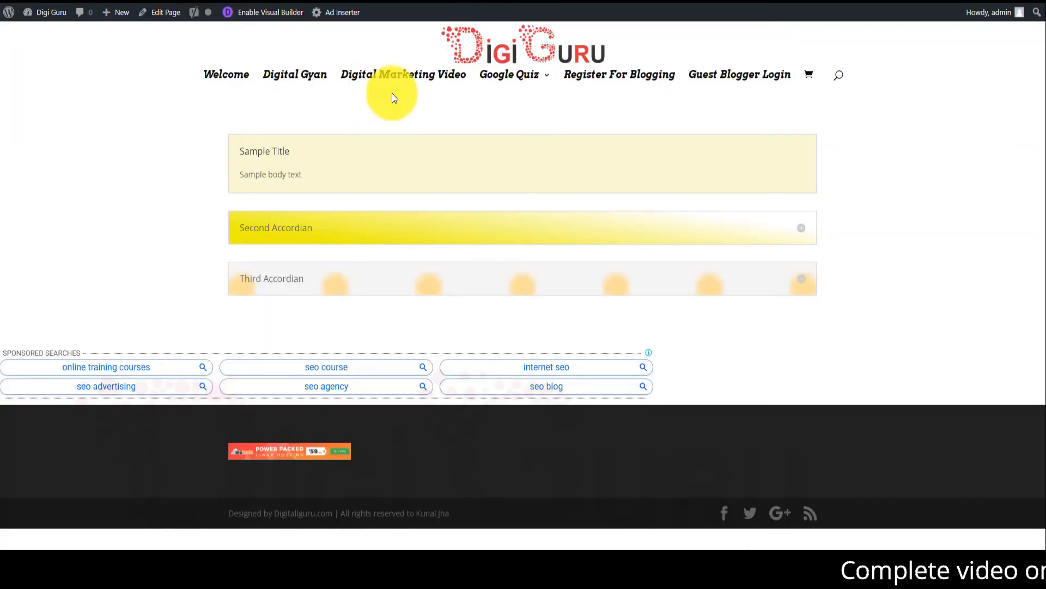
Expand the second accordion item, test its module link from the body text, and close the tab it opens
left_click(276, 232)
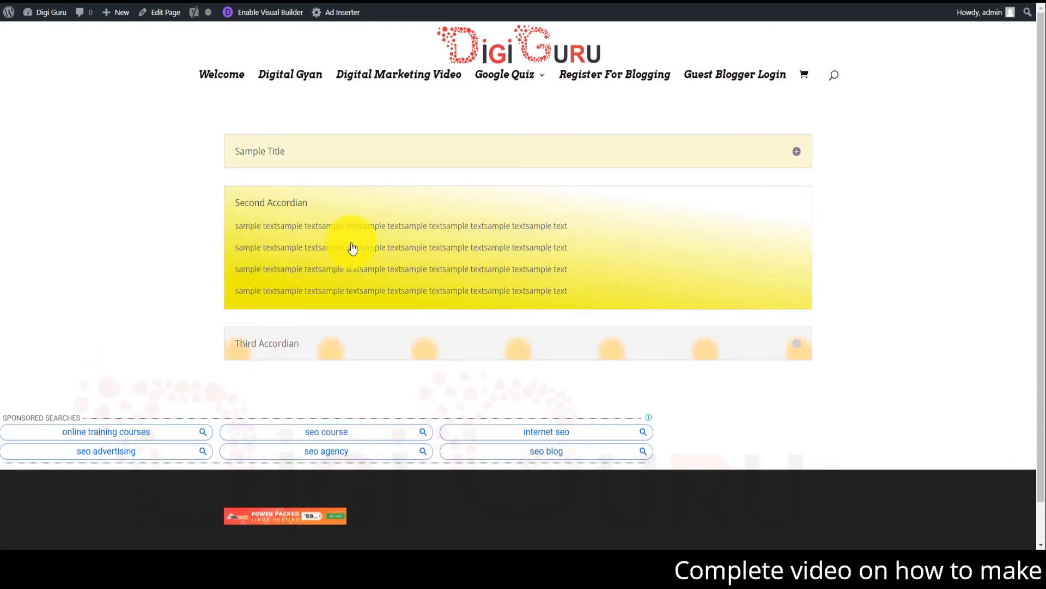
left_click(351, 244)
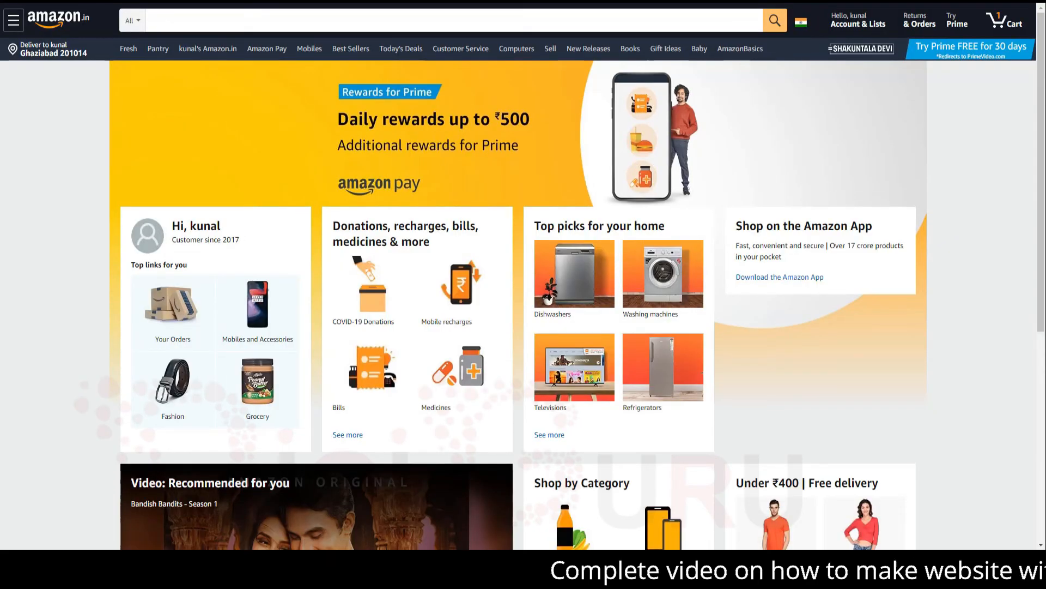
key("ctrl+w")
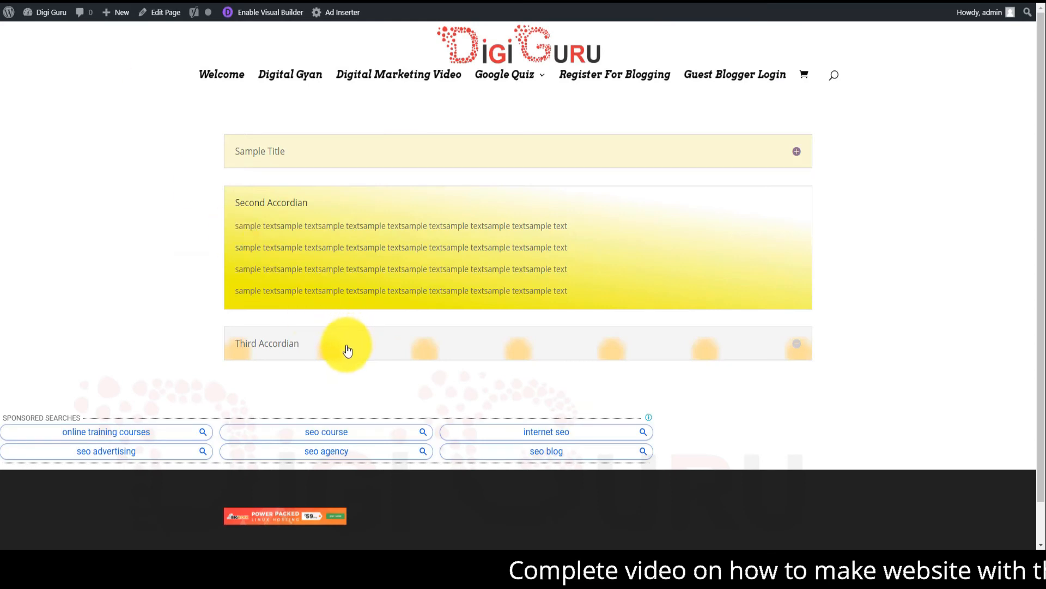
Check the preview's toggling again by expanding the Third Accordian, Second Accordian and Sample Title items
left_click(288, 350)
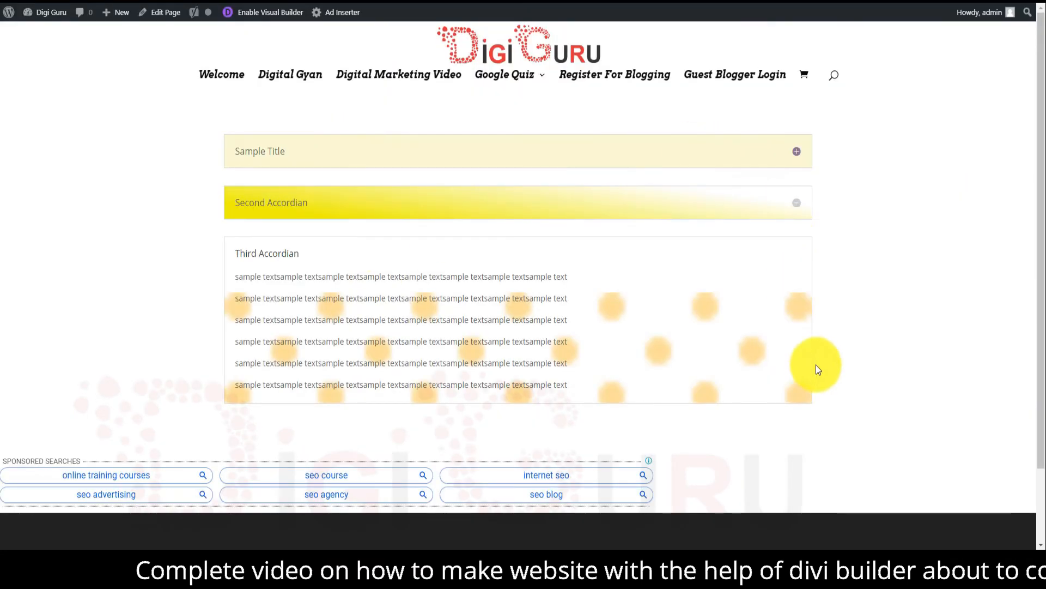
left_click(799, 211)
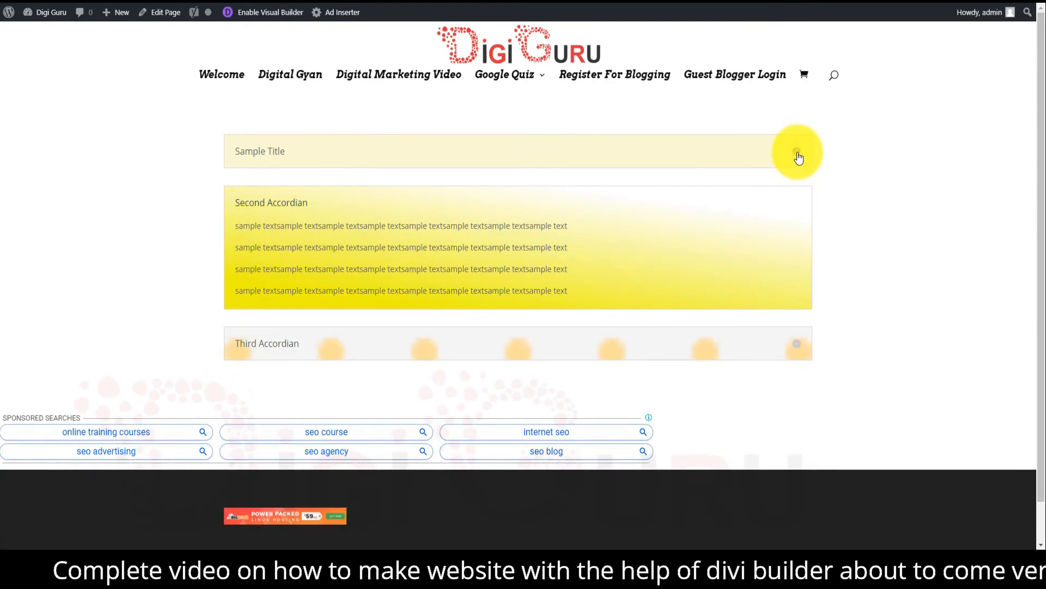
left_click(465, 157)
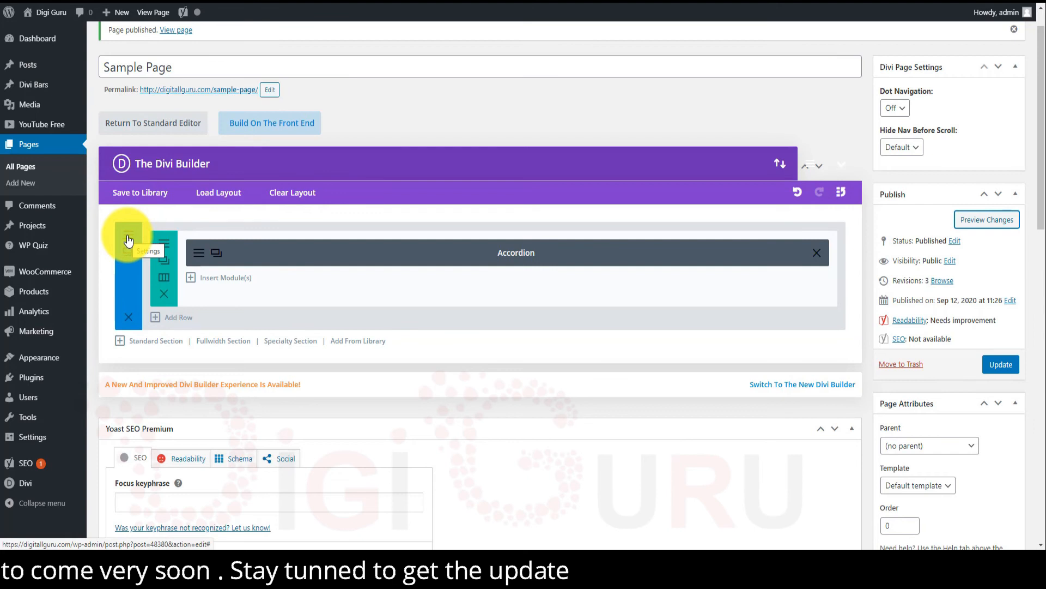
Give the section containing the Accordion a semi-transparent light grey background colour in its settings
left_click(129, 240)
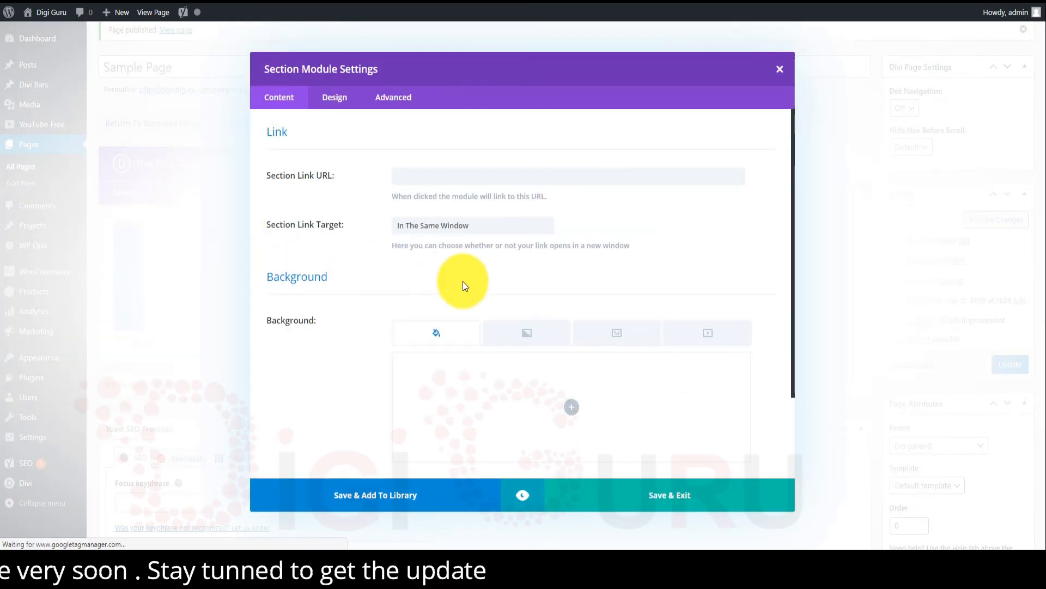
scroll(463, 281, "down", 1)
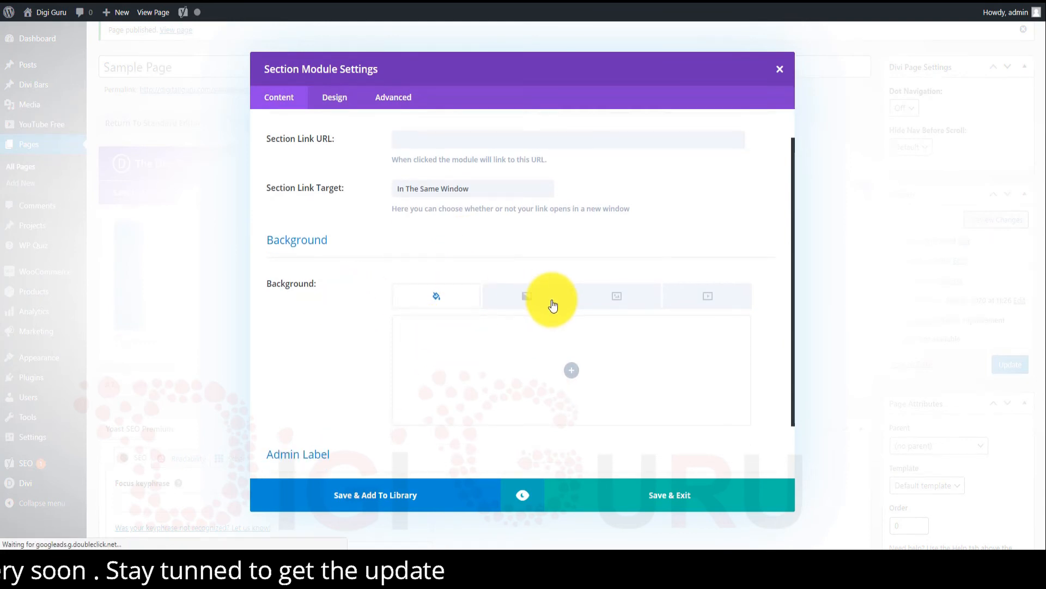
left_click(439, 306)
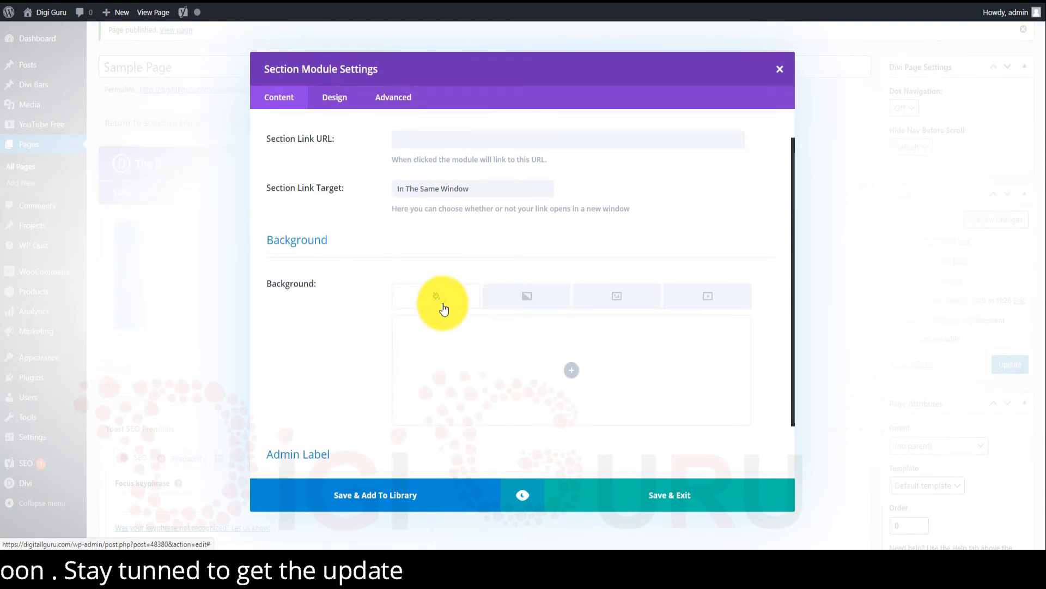
scroll(570, 366, "down", 1)
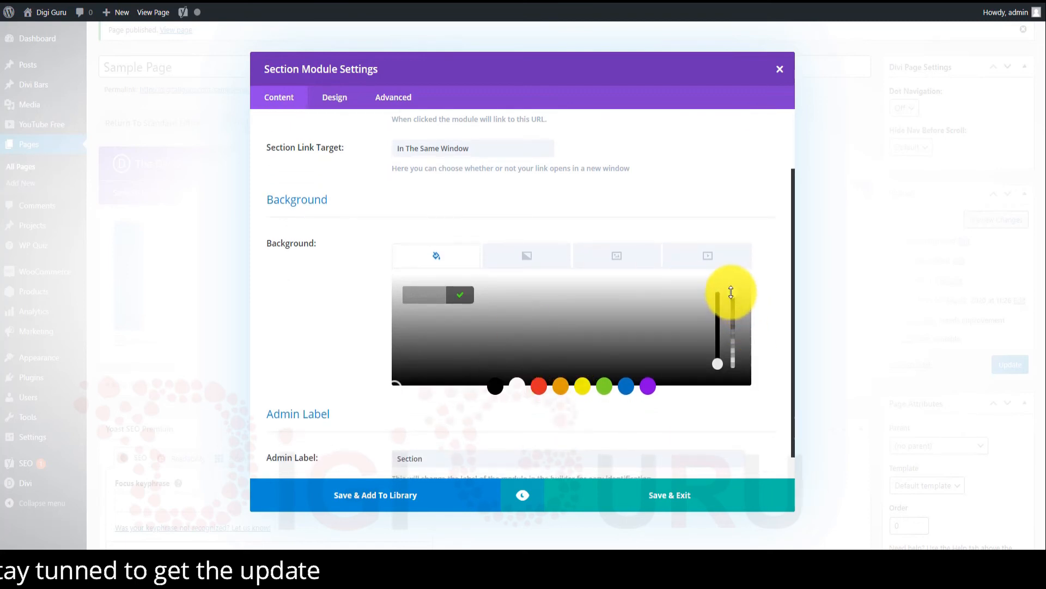
left_click_drag(733, 343, 733, 349)
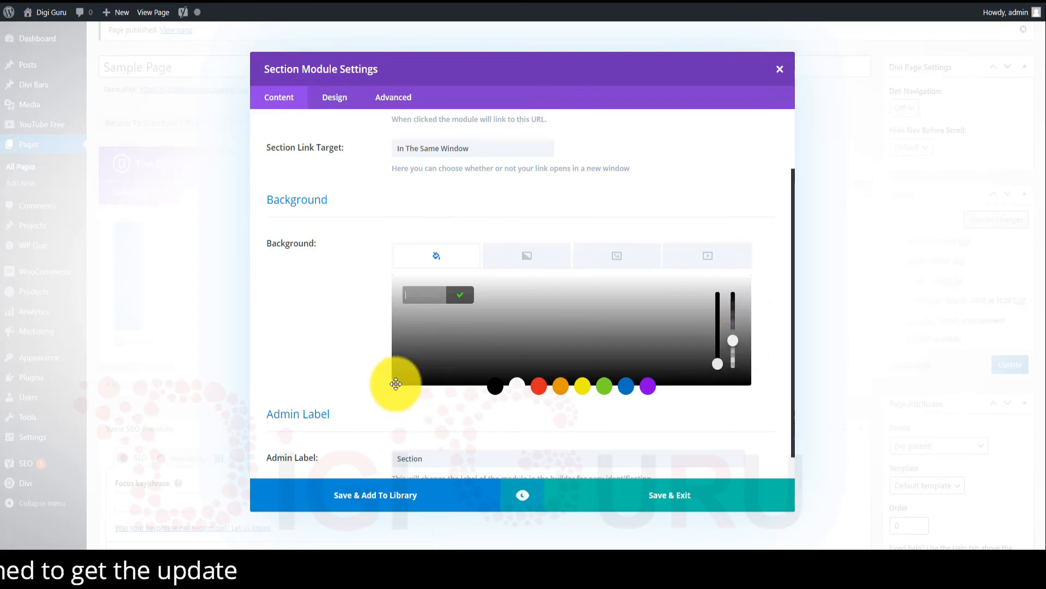
left_click(505, 315)
left_click(551, 286)
left_click_drag(547, 289, 537, 318)
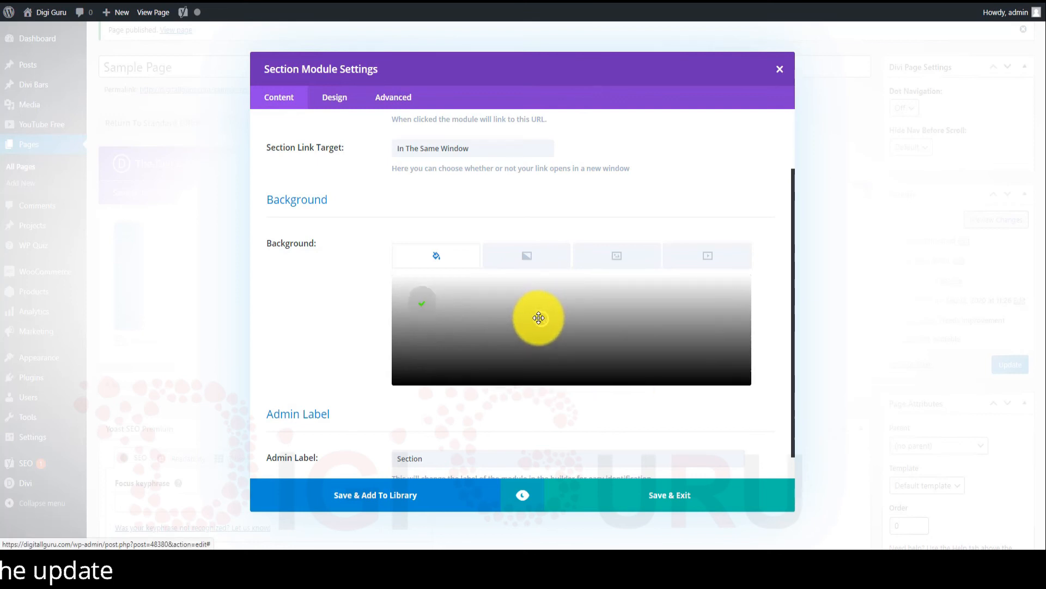
left_click(327, 308)
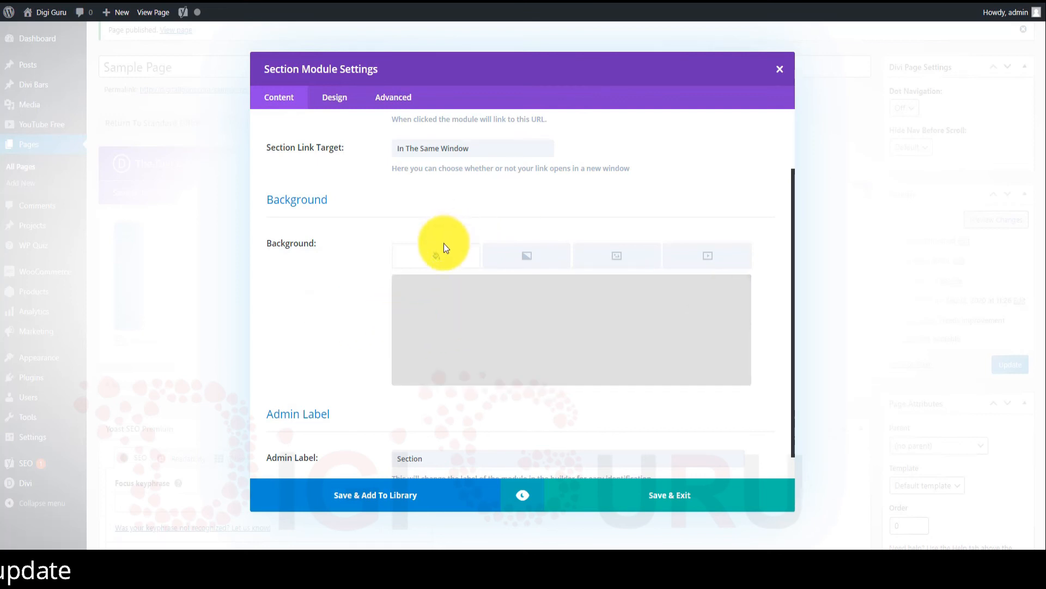
Change the section background to a darker, slightly tinted grey at 0.99 opacity, save the section and preview the page
mouse_move(690, 334)
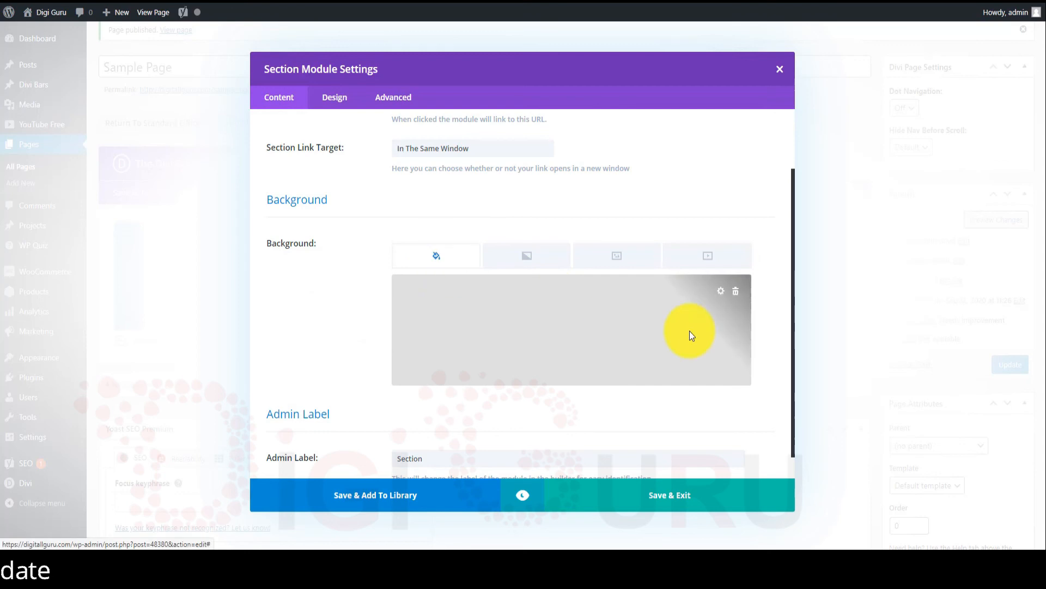
left_click(728, 294)
left_click_drag(735, 340, 733, 295)
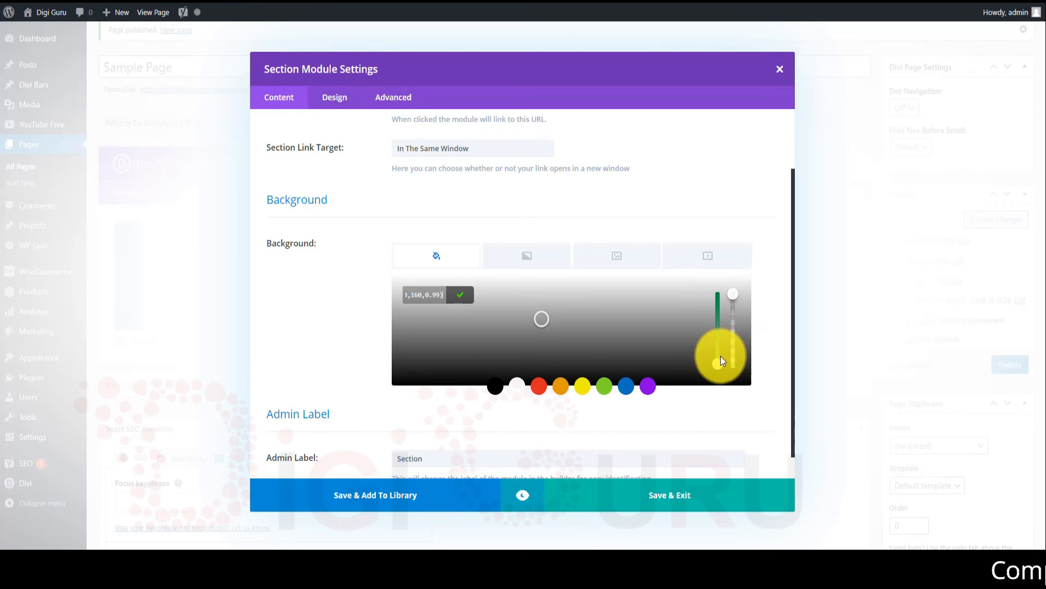
mouse_move(718, 362)
left_mouse_down()
mouse_move(719, 341)
mouse_move(717, 362)
left_mouse_up()
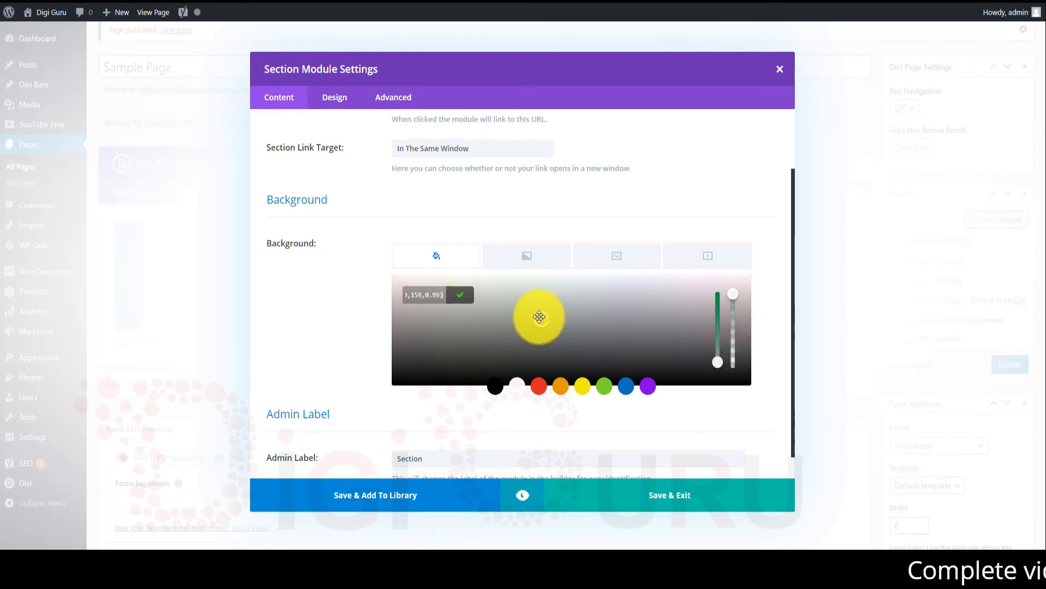
left_click(492, 335)
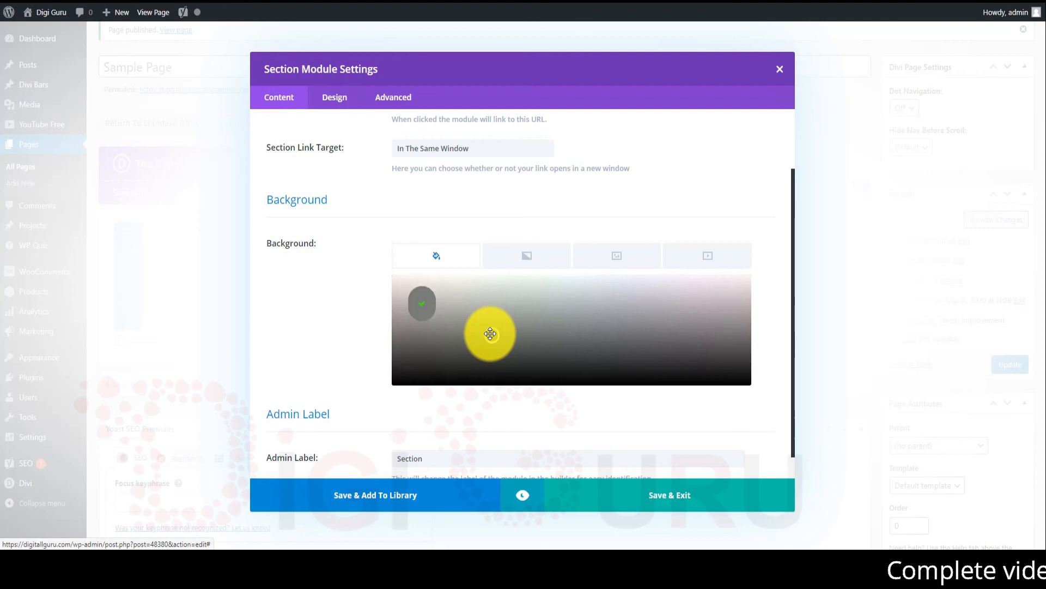
left_click(338, 316)
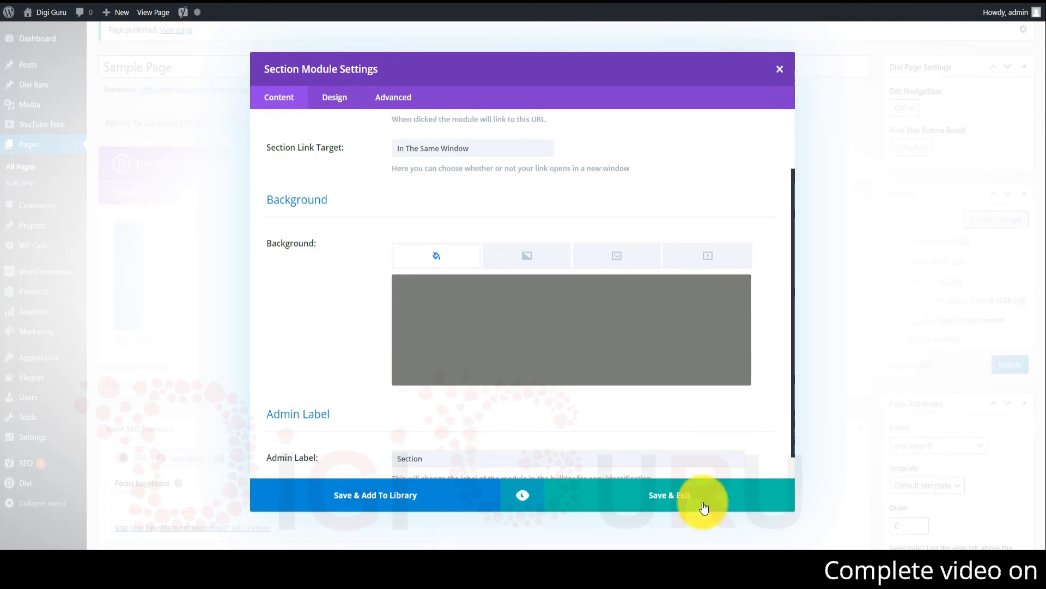
left_click(659, 496)
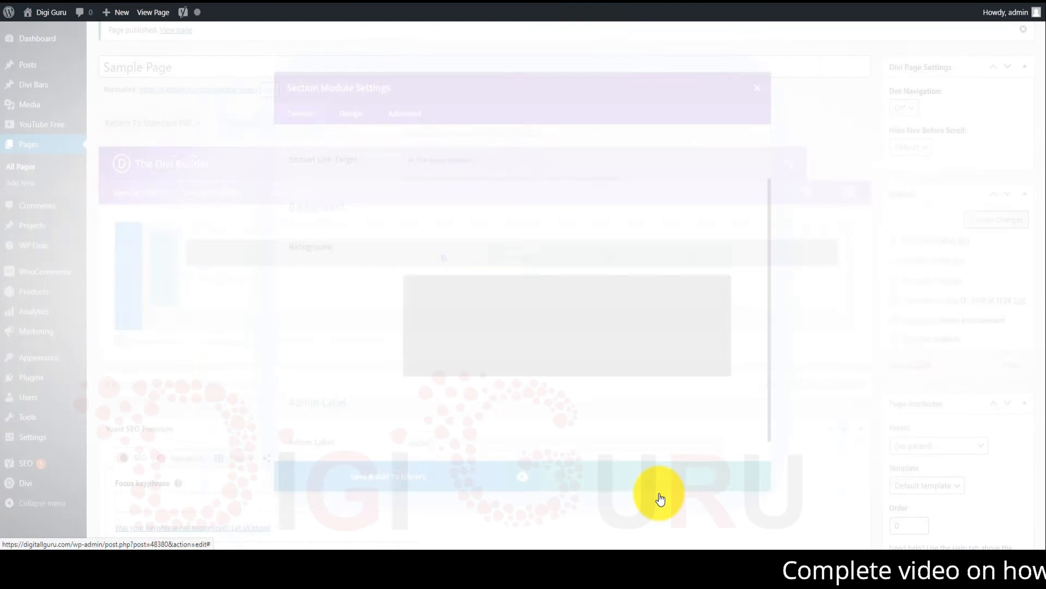
left_click(993, 221)
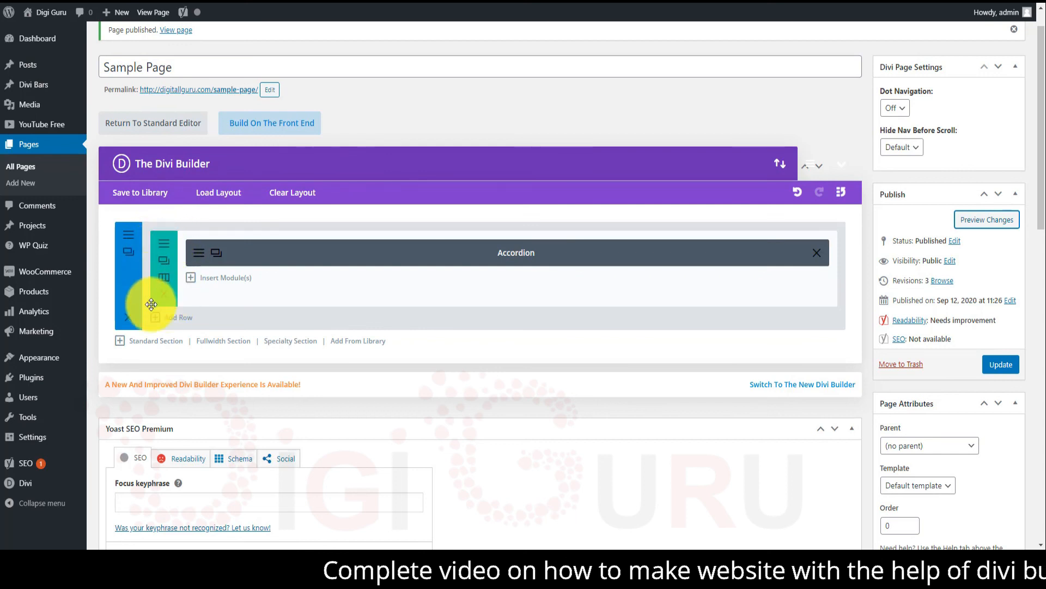
Give the row holding the Accordion the preset orange background colour, save the row and preview the page changes
left_click(165, 254)
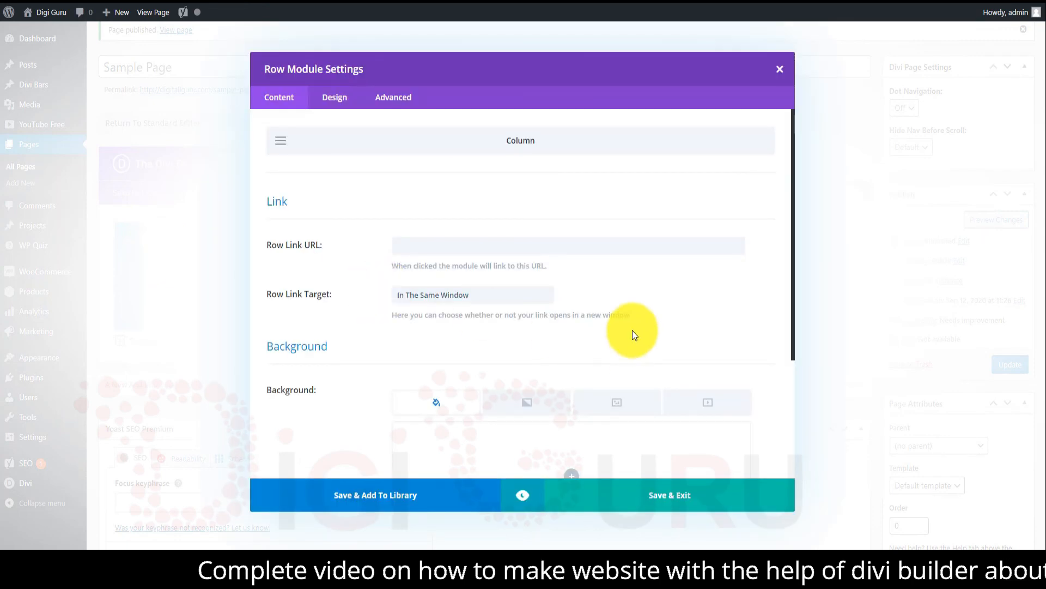
scroll(632, 331, "down", 3)
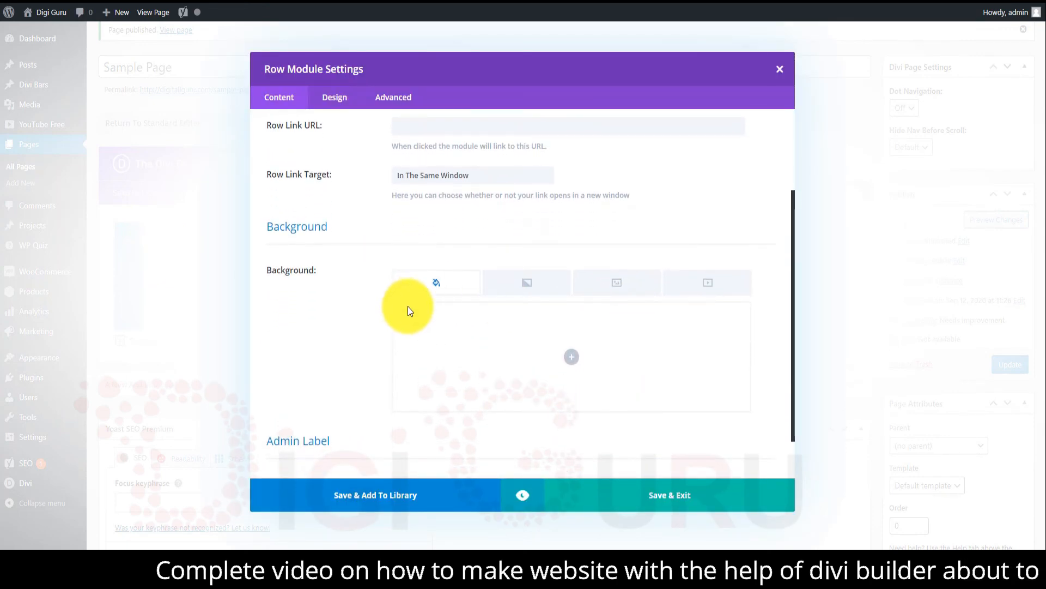
left_click(571, 357)
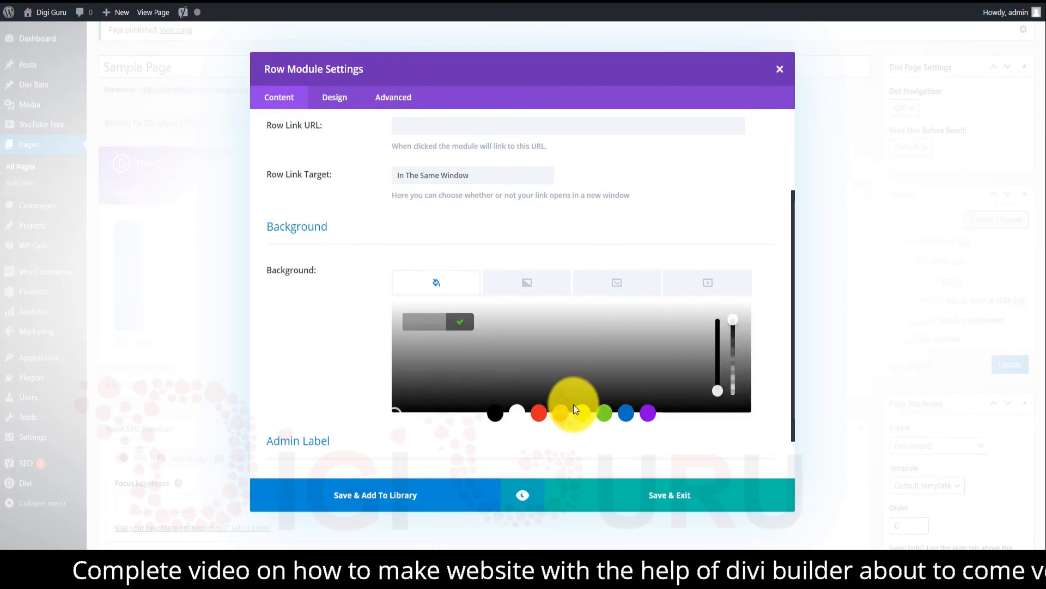
left_click(561, 413)
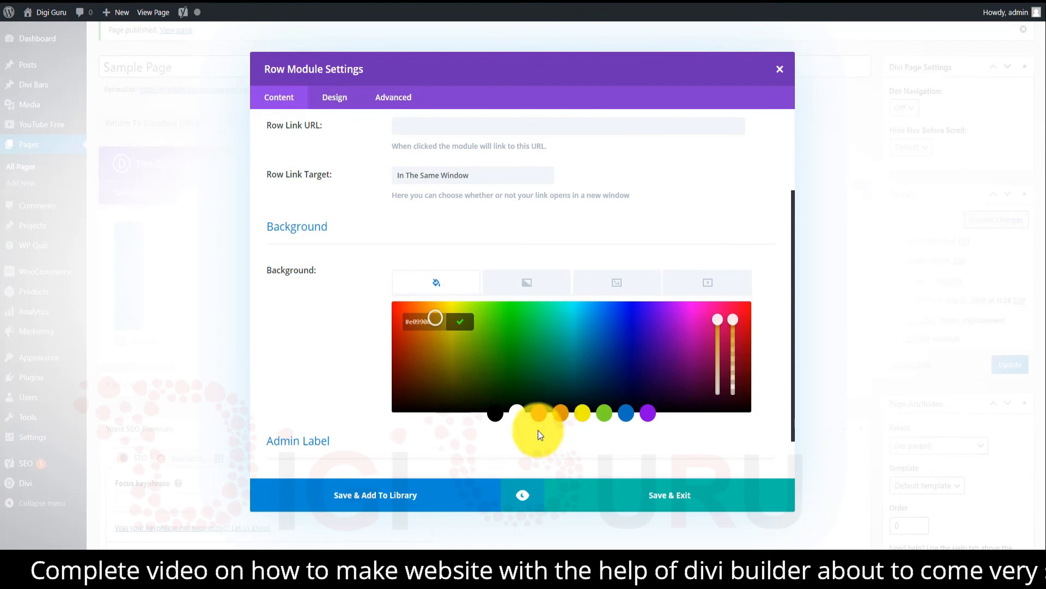
left_click(319, 389)
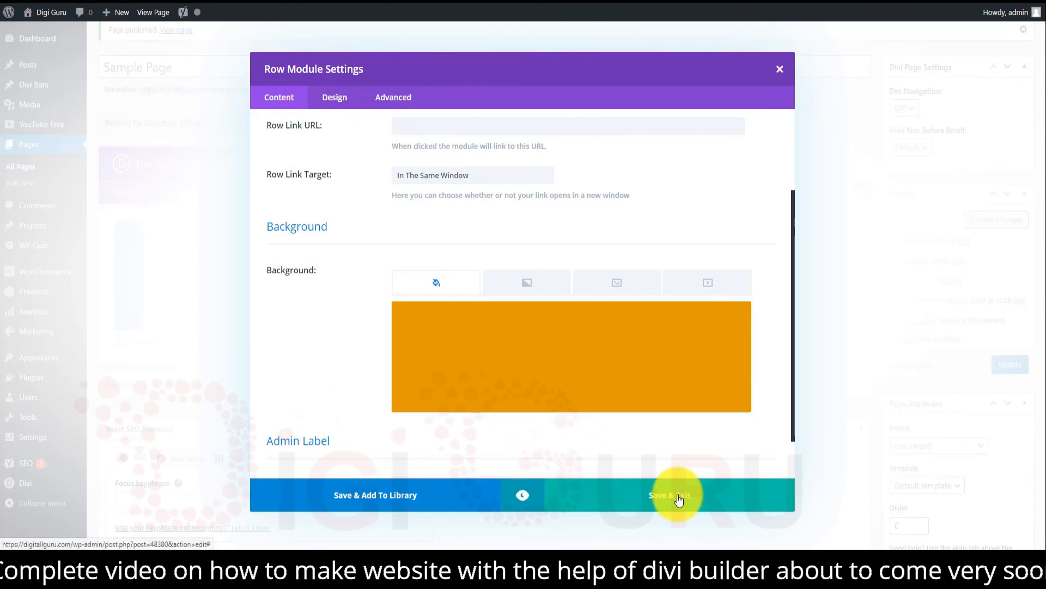
left_click(705, 498)
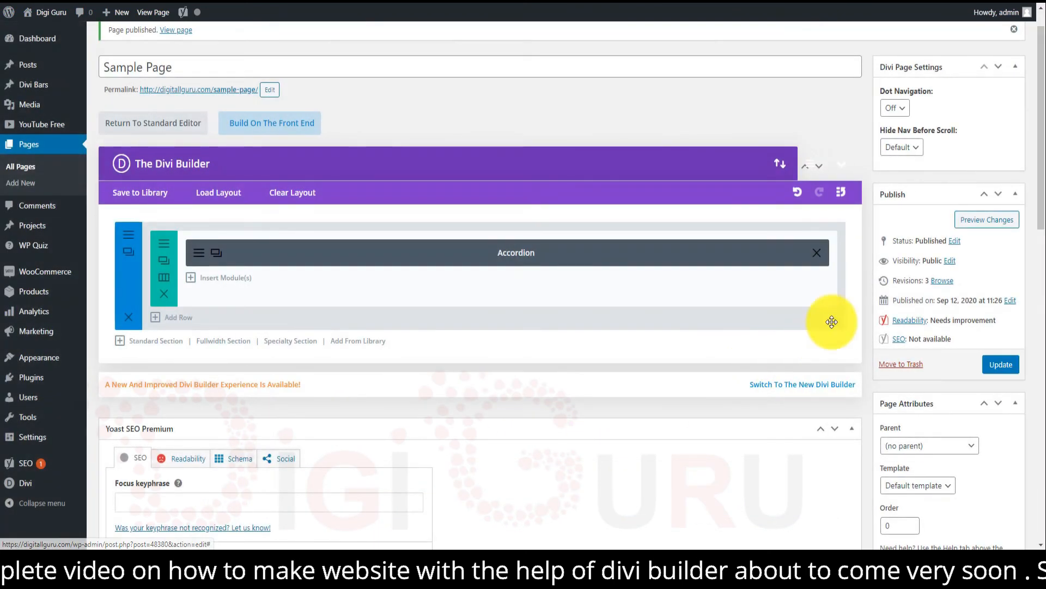
left_click(986, 219)
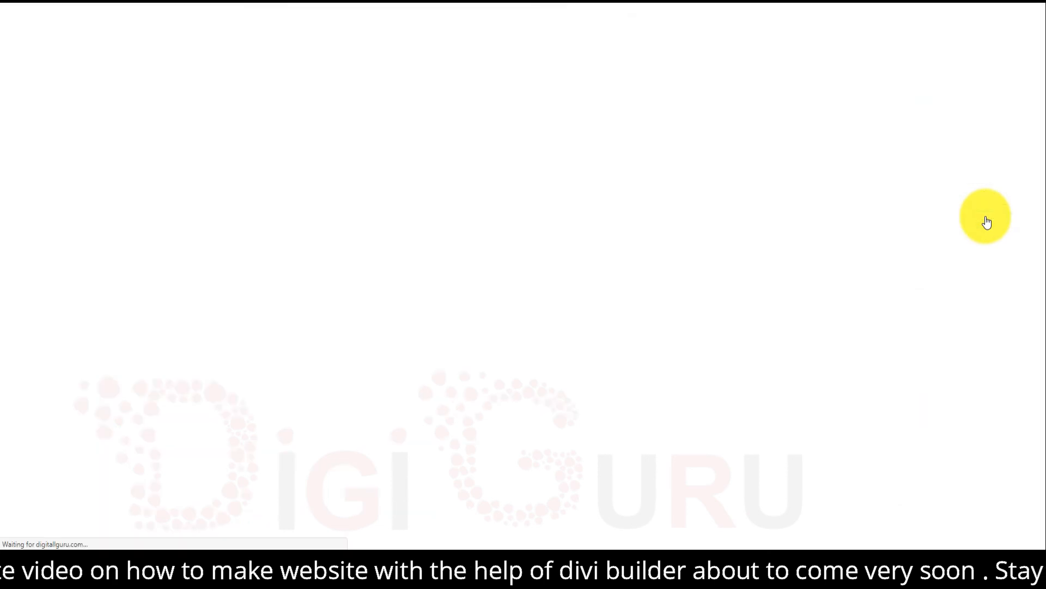